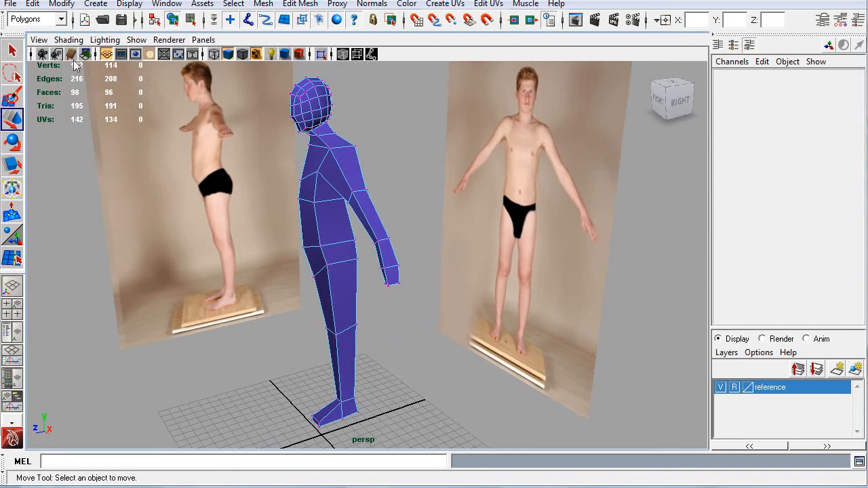
# Insert an edge loop along the side of the body mesh, running through the torso, leg and arm.
pyautogui.click(32, 4)
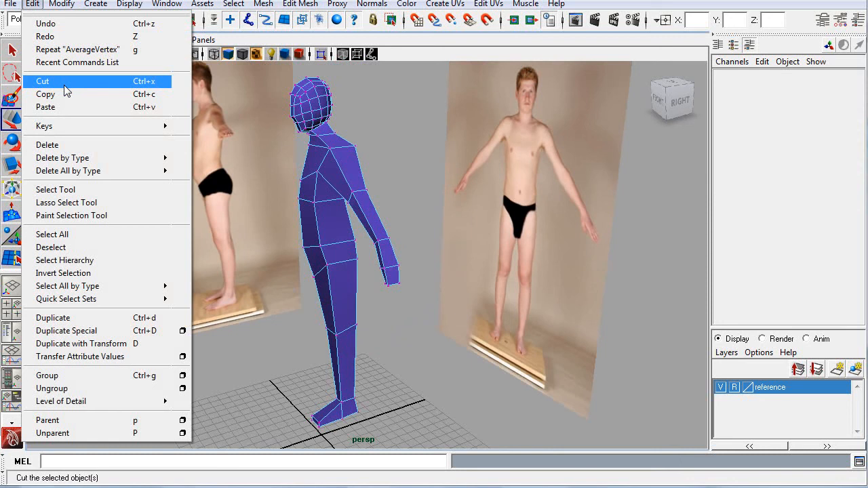
pyautogui.click(45, 23)
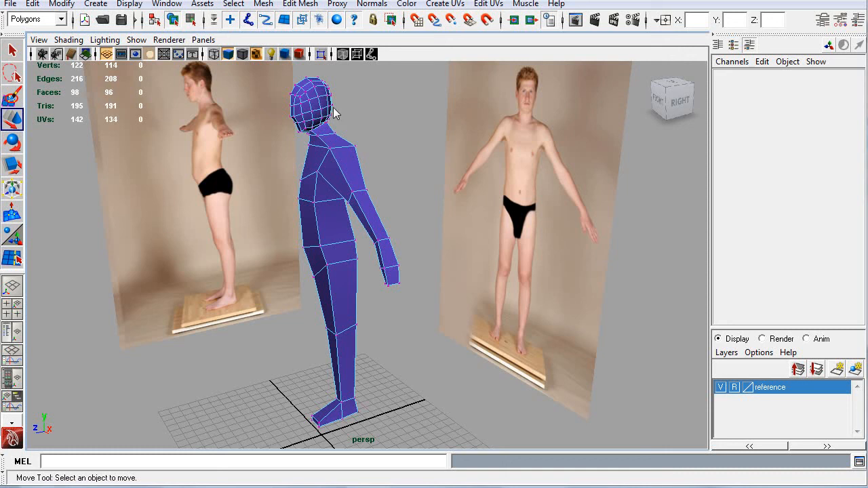
pyautogui.click(301, 4)
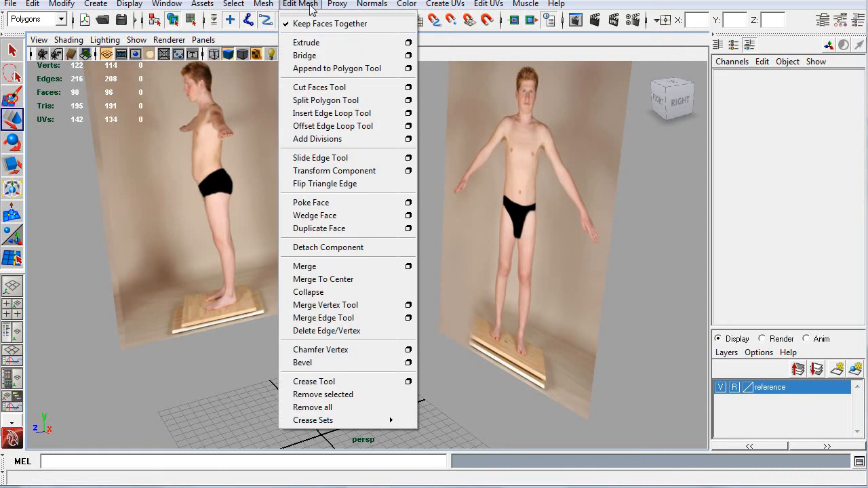
pyautogui.click(346, 113)
pyautogui.keyDown('alt'); pyautogui.moveTo(272, 281); pyautogui.dragTo(349, 251); pyautogui.keyUp('alt')
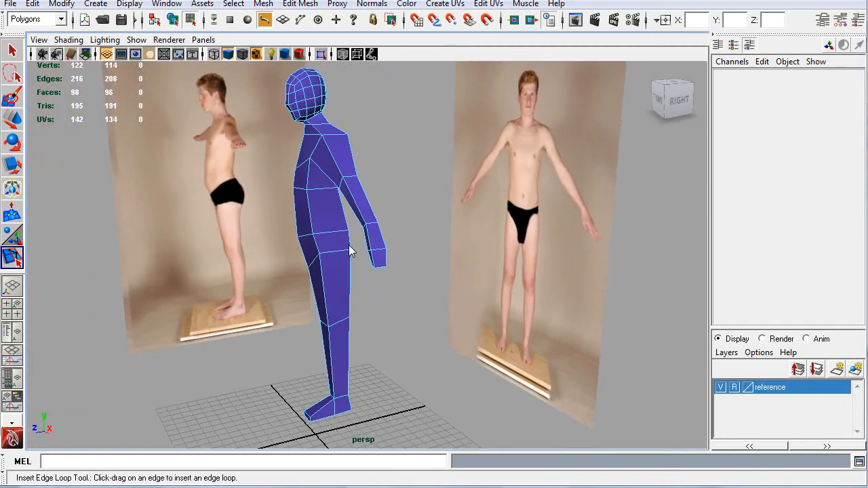
pyautogui.click(337, 253)
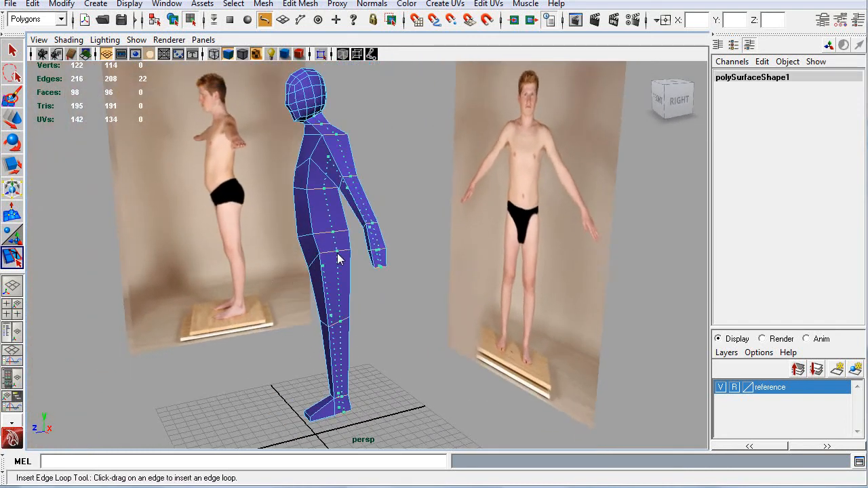
# Examine the new edge loop along the torso, underarm and leg from the front and side, leaving the Insert Edge Loop tool.
pyautogui.keyDown('alt'); pyautogui.moveTo(316, 271); pyautogui.dragTo(318, 228); pyautogui.keyUp('alt')
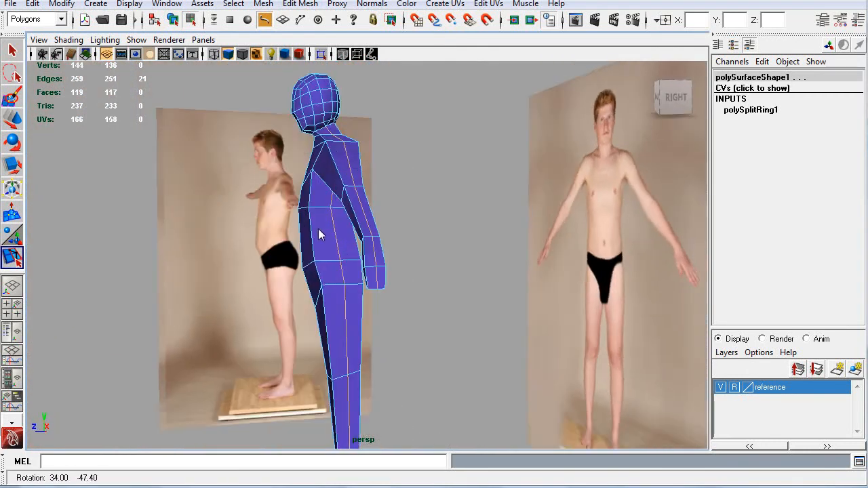
pyautogui.keyDown('alt'); pyautogui.moveTo(305, 137); pyautogui.dragTo(356, 133); pyautogui.keyUp('alt')
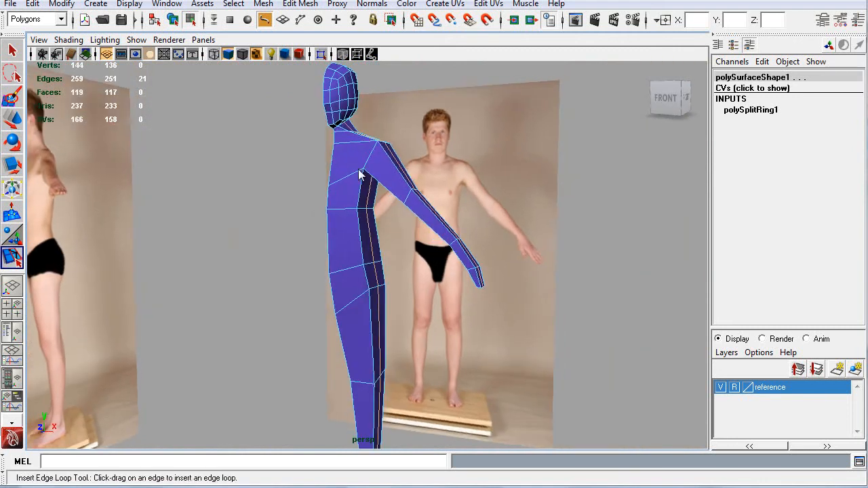
pyautogui.keyDown('alt'); pyautogui.moveTo(400, 225); pyautogui.dragTo(397, 139, button='middle'); pyautogui.keyUp('alt')
pyautogui.keyDown('alt'); pyautogui.moveTo(412, 221); pyautogui.dragTo(295, 148); pyautogui.keyUp('alt')
pyautogui.keyDown('alt'); pyautogui.moveTo(367, 292); pyautogui.dragTo(382, 197); pyautogui.keyUp('alt')
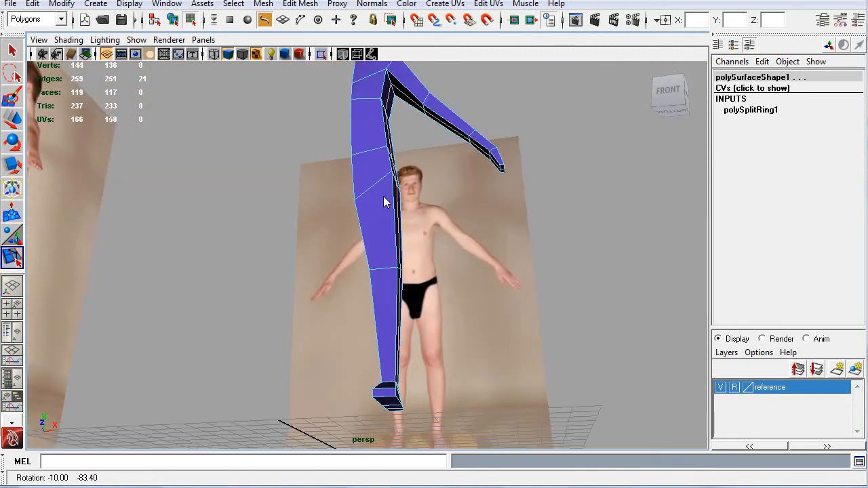
pyautogui.keyDown('alt'); pyautogui.moveTo(413, 161); pyautogui.dragTo(404, 207, button='middle'); pyautogui.keyUp('alt')
pyautogui.keyDown('alt'); pyautogui.moveTo(413, 219); pyautogui.dragTo(418, 247); pyautogui.keyUp('alt')
pyautogui.press('q')
pyautogui.keyDown('alt'); pyautogui.moveTo(395, 207); pyautogui.dragTo(399, 258, button='middle'); pyautogui.keyUp('alt')
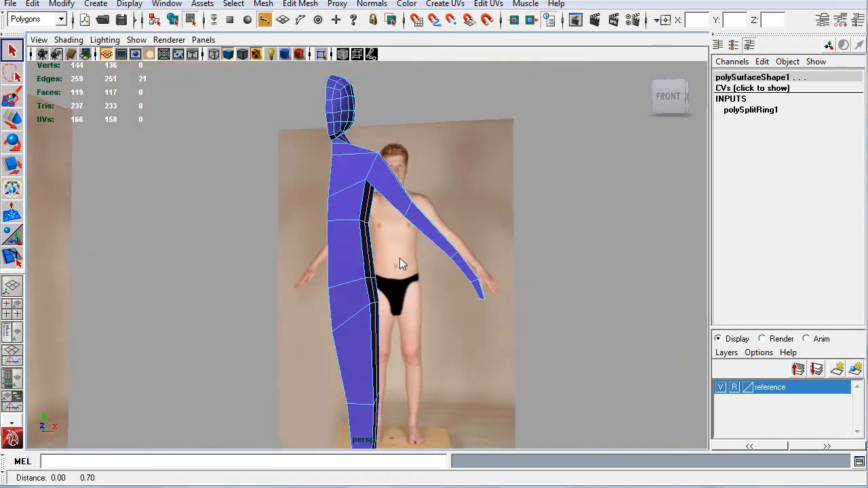
# Average the three vertices along the back side of the torso, from the ribs to the hip, with three passes.
pyautogui.scroll(5, 400, 258)
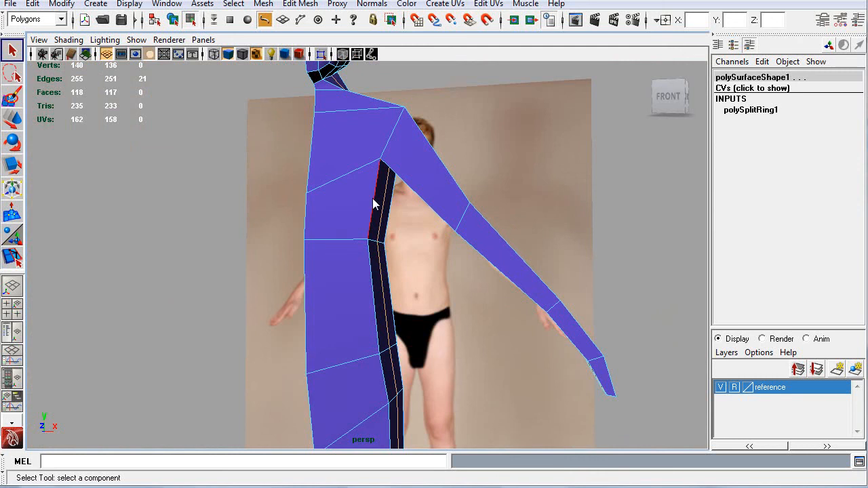
pyautogui.keyDown('alt'); pyautogui.moveTo(384, 244); pyautogui.dragTo(300, 248); pyautogui.keyUp('alt')
pyautogui.moveTo(295, 242); pyautogui.dragTo(261, 242, button='right')
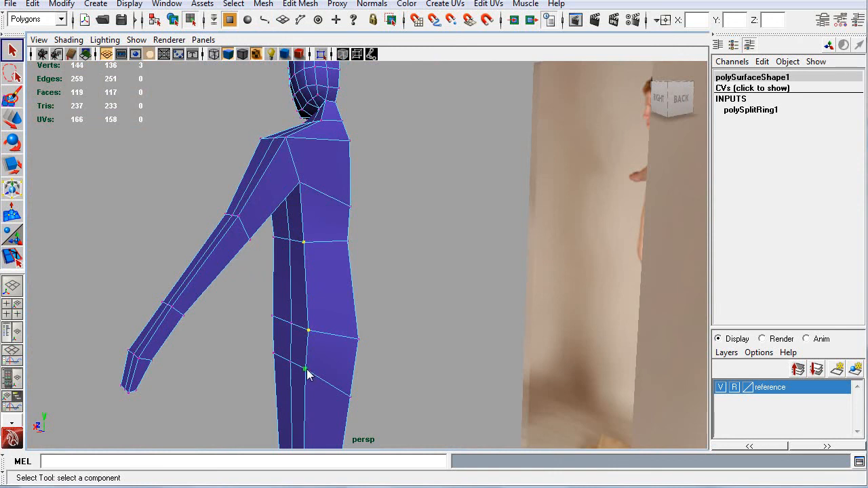
pyautogui.keyDown('shift'); pyautogui.moveTo(319, 346); pyautogui.dragTo(349, 330, button='right'); pyautogui.keyUp('shift')
pyautogui.keyDown('alt'); pyautogui.moveTo(304, 339); pyautogui.dragTo(320, 233); pyautogui.keyUp('alt')
pyautogui.press('g')
pyautogui.press('g')
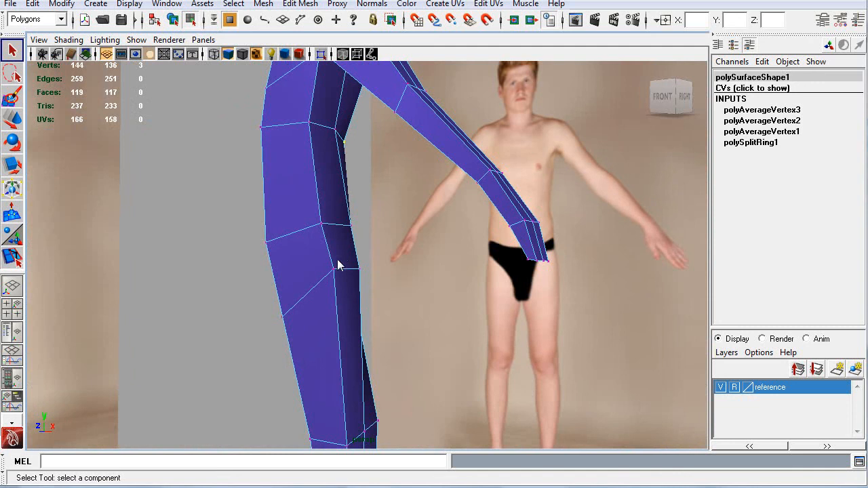
# Average the three matching vertices along the front side of the torso, from the ribs to the hip, with two passes.
pyautogui.press('F10')
pyautogui.click(330, 252)
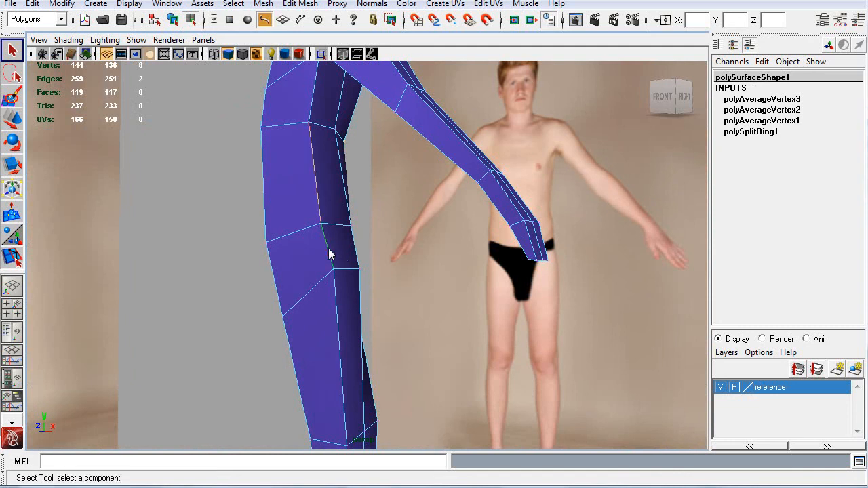
pyautogui.keyDown('shift'); pyautogui.click(328, 250); pyautogui.keyUp('shift')
pyautogui.press('g')
pyautogui.press('g')
pyautogui.keyDown('alt'); pyautogui.moveTo(400, 249); pyautogui.dragTo(351, 278); pyautogui.keyUp('alt')
# Reposition the two overlapping hip vertices at the top of the leg in the front view to follow the reference.
pyautogui.click(343, 271)
pyautogui.press('Return')
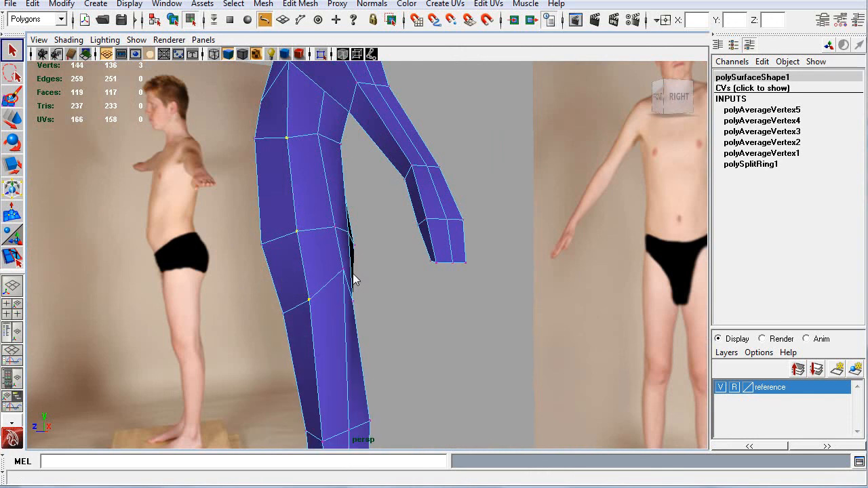
pyautogui.keyDown('alt'); pyautogui.moveTo(344, 293); pyautogui.dragTo(382, 291); pyautogui.keyUp('alt')
pyautogui.press('w')
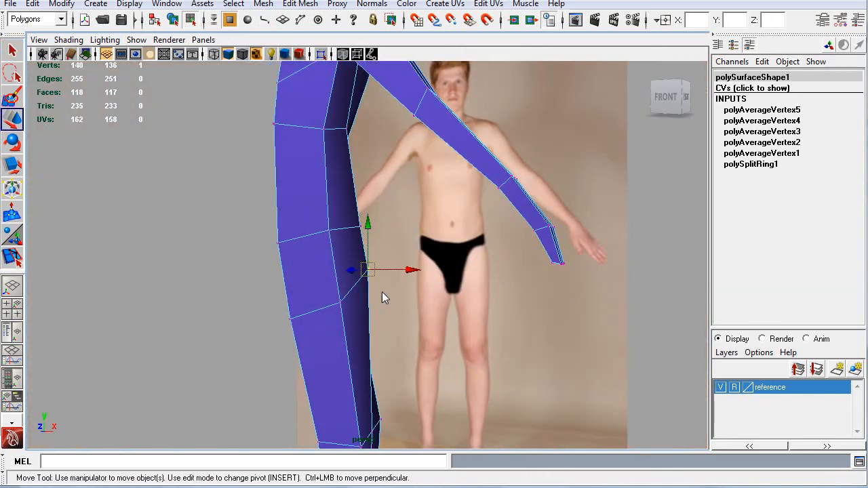
pyautogui.press('space')
pyautogui.press('space')
pyautogui.keyDown('alt'); pyautogui.moveTo(320, 197); pyautogui.dragTo(276, 438, button='middle'); pyautogui.keyUp('alt')
pyautogui.keyDown('alt'); pyautogui.moveTo(282, 234); pyautogui.dragTo(282, 331, button='middle'); pyautogui.keyUp('alt')
pyautogui.click(305, 264)
pyautogui.moveTo(311, 258); pyautogui.dragTo(304, 237)
pyautogui.keyDown('alt'); pyautogui.moveTo(306, 170); pyautogui.dragTo(316, 269, button='middle'); pyautogui.keyUp('alt')
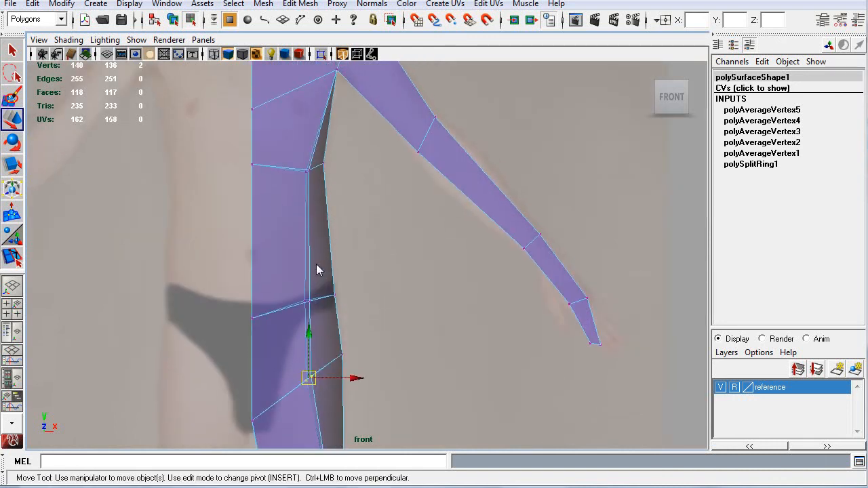
pyautogui.keyDown('alt'); pyautogui.moveTo(293, 142); pyautogui.dragTo(293, 233, button='middle'); pyautogui.keyUp('alt')
pyautogui.keyDown('alt'); pyautogui.moveTo(309, 322); pyautogui.dragTo(305, 179, button='middle'); pyautogui.keyUp('alt')
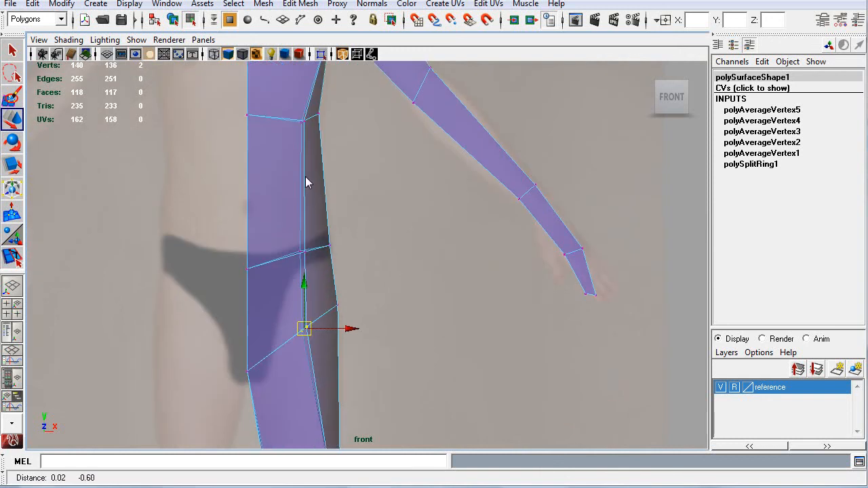
# Move the middle armpit vertex slightly down and inward in the front view.
pyautogui.press('space')
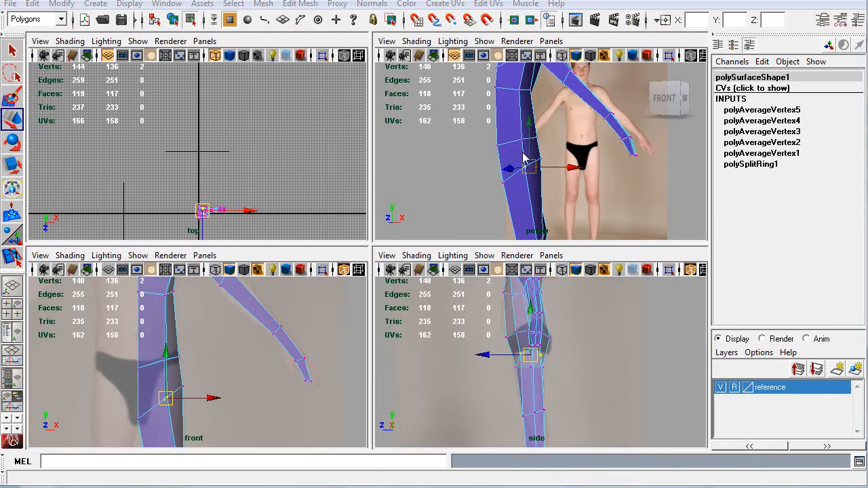
pyautogui.press('space')
pyautogui.keyDown('alt'); pyautogui.moveTo(386, 163); pyautogui.dragTo(403, 214); pyautogui.keyUp('alt')
pyautogui.click(401, 195)
pyautogui.press('space')
pyautogui.press('space')
pyautogui.keyDown('alt'); pyautogui.moveTo(281, 219); pyautogui.dragTo(325, 422, button='middle'); pyautogui.keyUp('alt')
pyautogui.moveTo(381, 218)
pyautogui.mouseDown()
pyautogui.moveTo(367, 198)
pyautogui.moveTo(374, 226)
pyautogui.mouseUp()
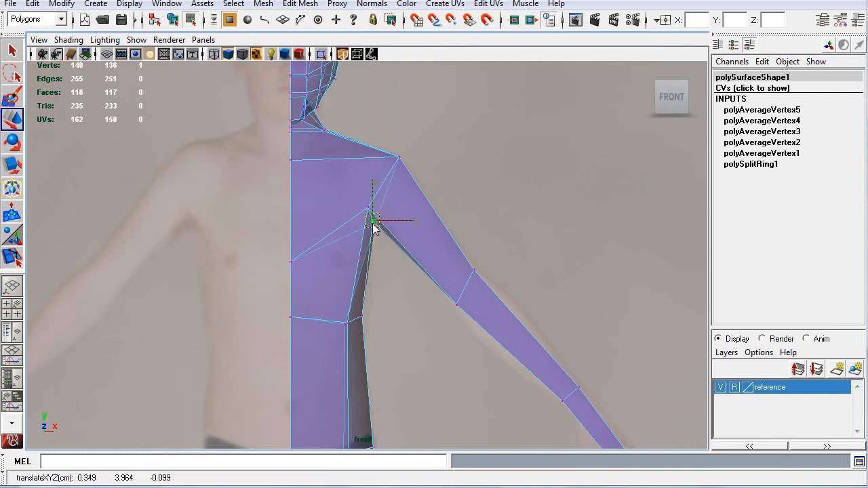
# Move the back armpit vertex and line it up with the front armpit vertex in the front view.
pyautogui.press('space')
pyautogui.press('space')
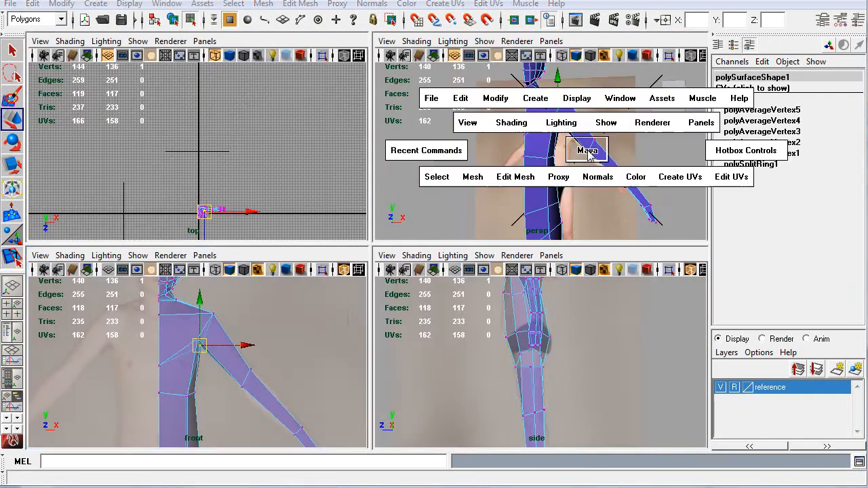
pyautogui.keyDown('alt'); pyautogui.moveTo(506, 202); pyautogui.dragTo(387, 213); pyautogui.keyUp('alt')
pyautogui.scroll(8, 373, 218)
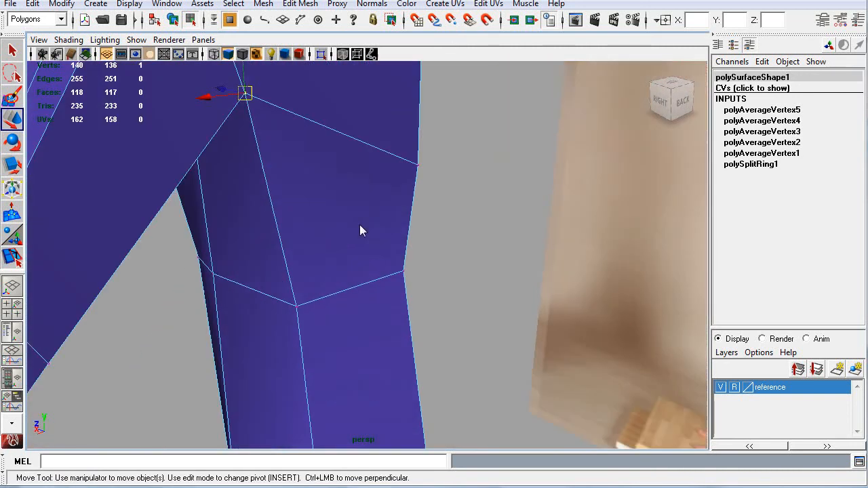
pyautogui.keyDown('alt'); pyautogui.moveTo(349, 146); pyautogui.dragTo(422, 286, button='middle'); pyautogui.keyUp('alt')
pyautogui.moveTo(291, 255); pyautogui.dragTo(309, 246)
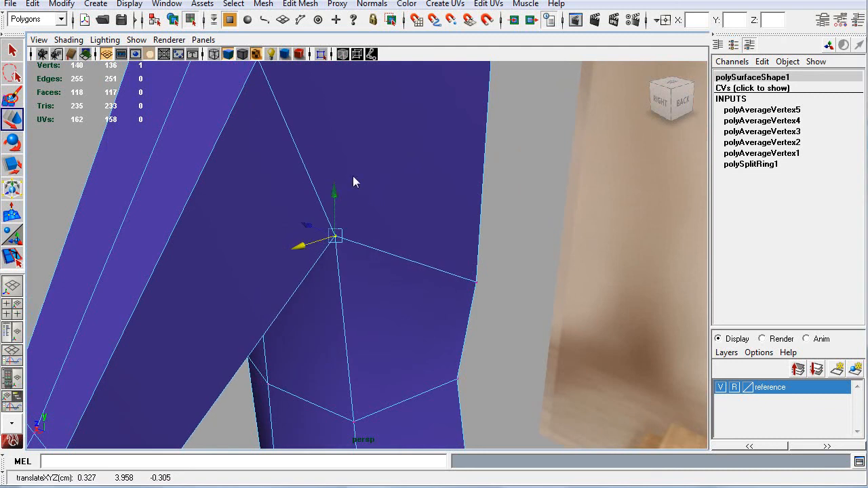
pyautogui.moveTo(336, 198); pyautogui.dragTo(330, 158)
pyautogui.press('space')
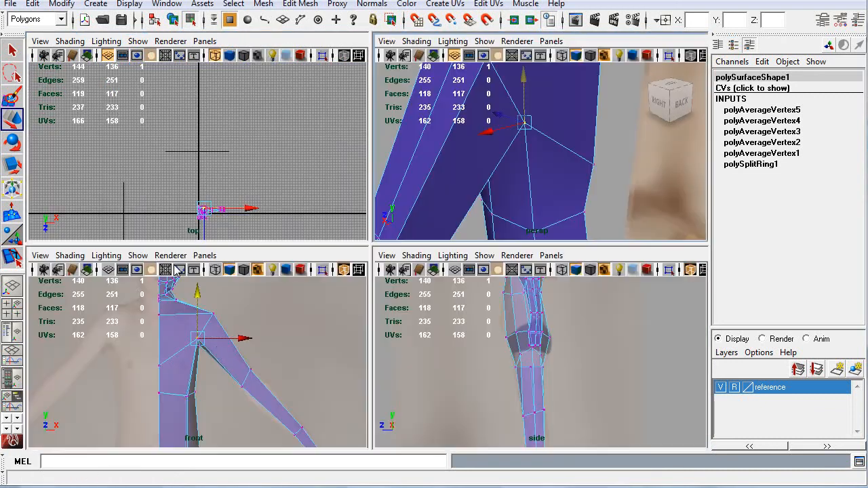
pyautogui.press('space')
pyautogui.scroll(5, 256, 332)
pyautogui.moveTo(375, 164); pyautogui.dragTo(370, 173)
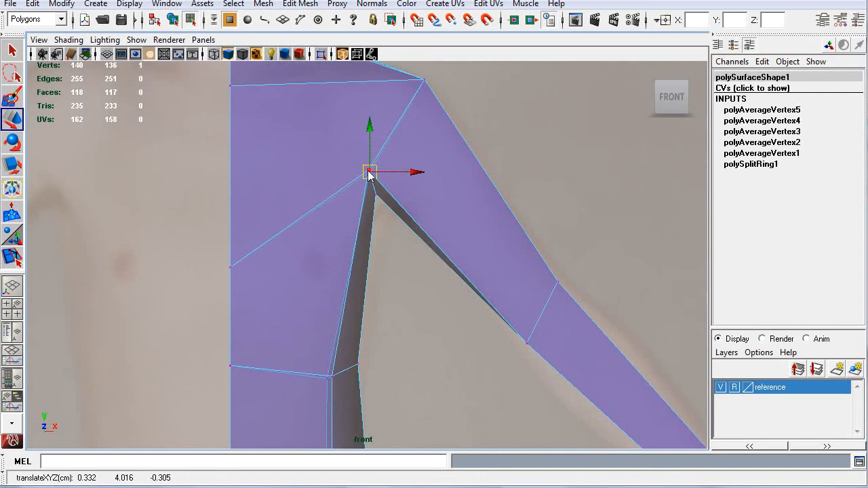
# Raise the two chest vertices on the centreline to armpit height and lift the row of rib vertices slightly.
pyautogui.moveTo(196, 303); pyautogui.dragTo(223, 174)
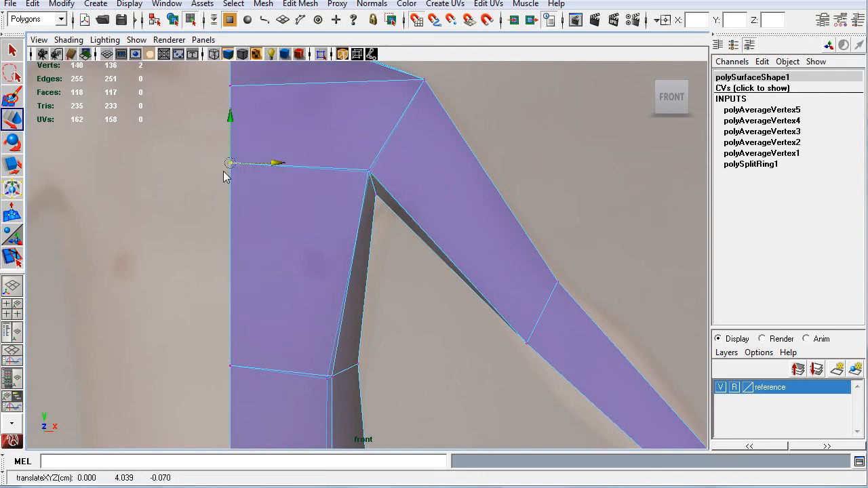
pyautogui.scroll(-5, 243, 271)
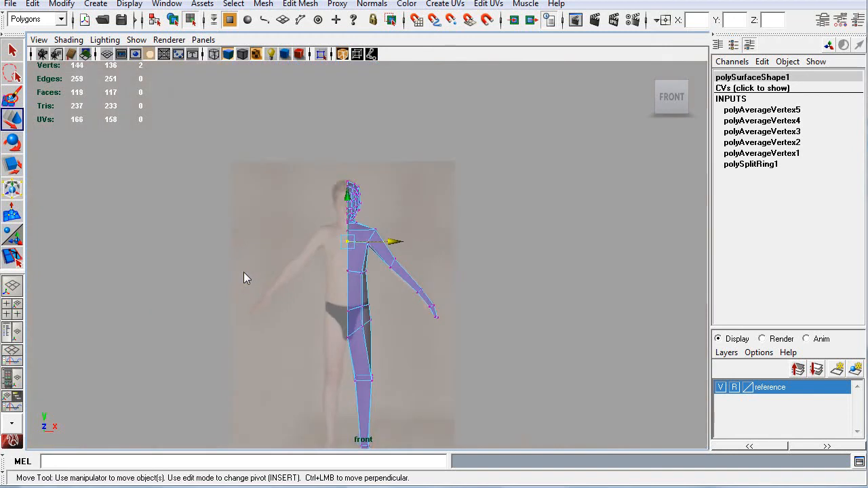
pyautogui.scroll(4, 244, 273)
pyautogui.moveTo(321, 316); pyautogui.dragTo(316, 314)
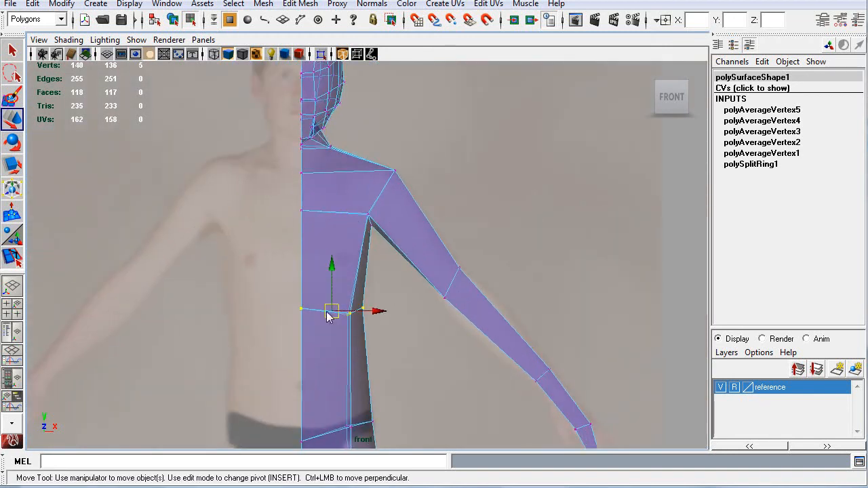
pyautogui.moveTo(334, 266)
pyautogui.mouseDown()
pyautogui.moveTo(333, 244)
pyautogui.moveTo(336, 256)
pyautogui.mouseUp()
pyautogui.keyDown('alt'); pyautogui.moveTo(355, 357); pyautogui.dragTo(348, 281, button='middle'); pyautogui.keyUp('alt')
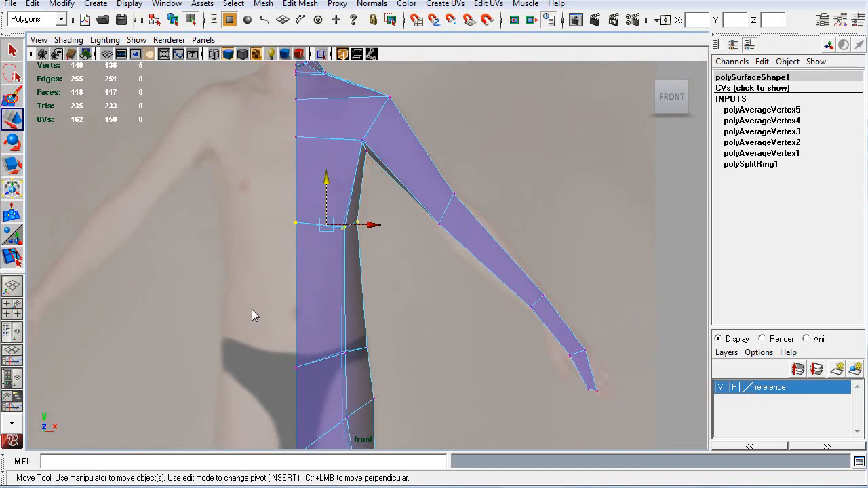
pyautogui.keyDown('alt'); pyautogui.moveTo(372, 192); pyautogui.dragTo(370, 272, button='middle'); pyautogui.keyUp('alt')
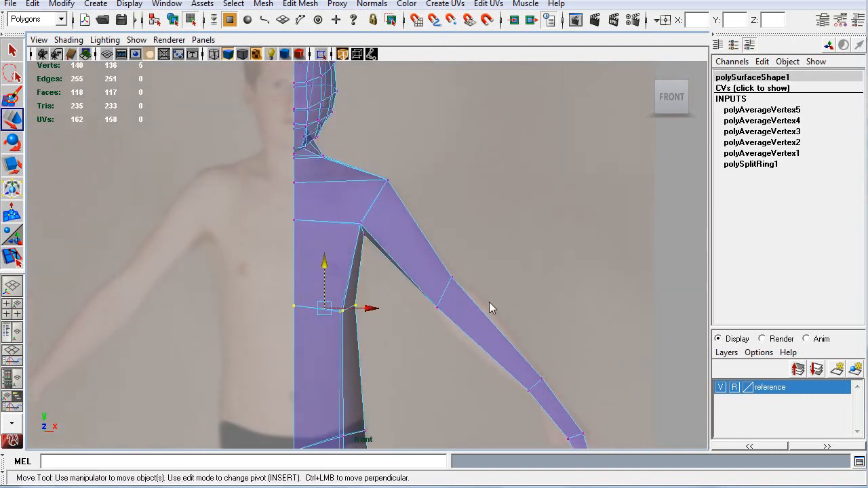
# Select the four outer front and back edges running lengthwise along the upper arm and forearm.
pyautogui.press('space')
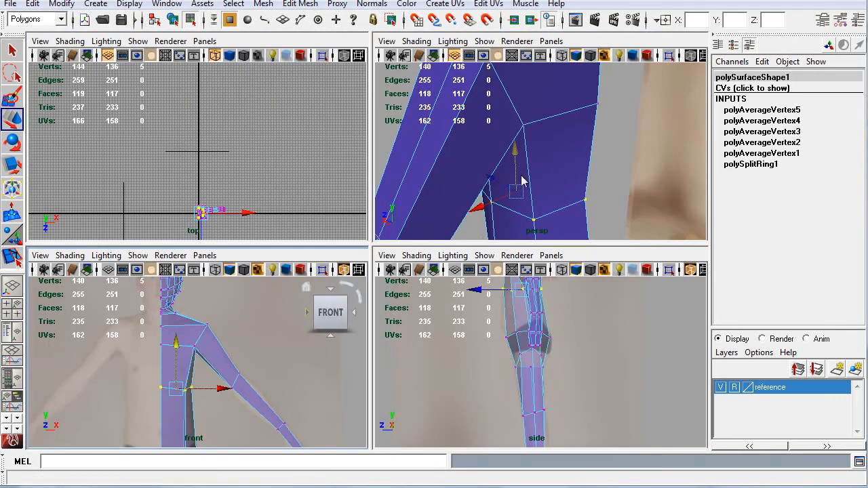
pyautogui.press('space')
pyautogui.scroll(-5, 332, 291)
pyautogui.keyDown('alt'); pyautogui.moveTo(325, 307); pyautogui.dragTo(388, 279); pyautogui.keyUp('alt')
pyautogui.moveTo(370, 282); pyautogui.dragTo(374, 234, button='right')
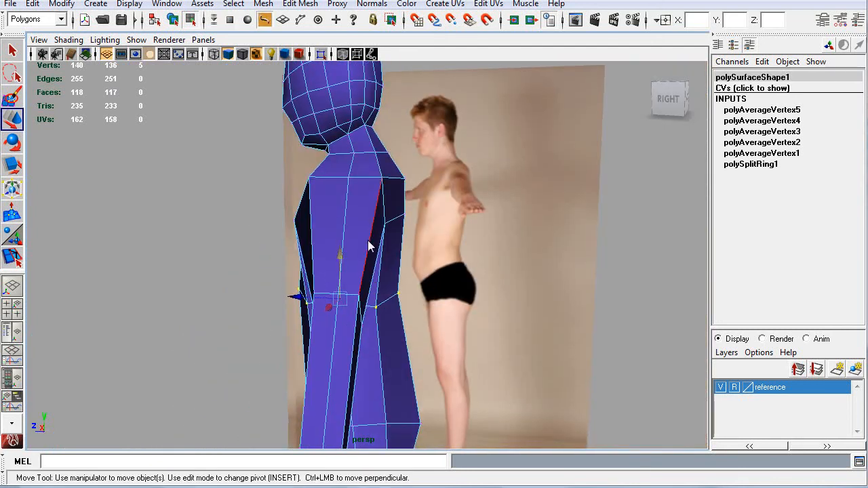
pyautogui.click(369, 241)
pyautogui.keyDown('shift'); pyautogui.click(313, 258); pyautogui.keyUp('shift')
pyautogui.keyDown('shift'); pyautogui.click(309, 369); pyautogui.keyUp('shift')
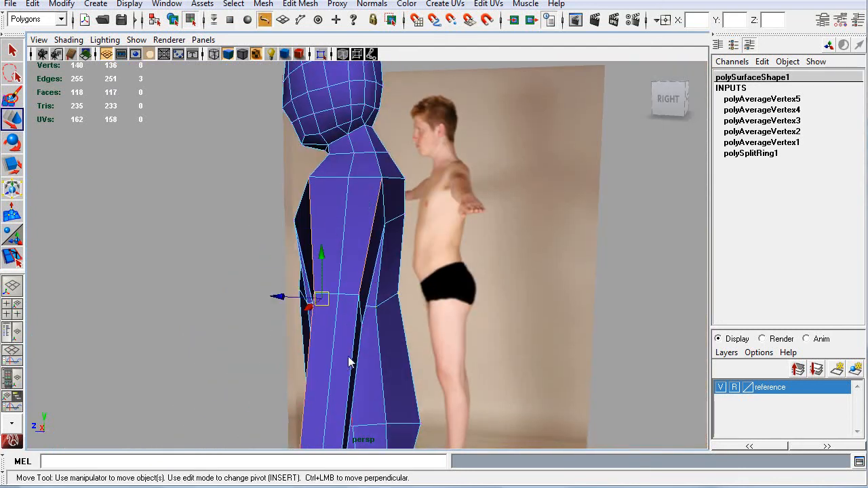
pyautogui.keyDown('shift'); pyautogui.click(351, 357); pyautogui.keyUp('shift')
# Add the four lengthwise edges on the underside of the upper arm and forearm to the selection.
pyautogui.scroll(-5, 358, 365)
pyautogui.keyDown('alt'); pyautogui.moveTo(358, 374); pyautogui.dragTo(361, 337, button='middle'); pyautogui.keyUp('alt')
pyautogui.scroll(5, 362, 336)
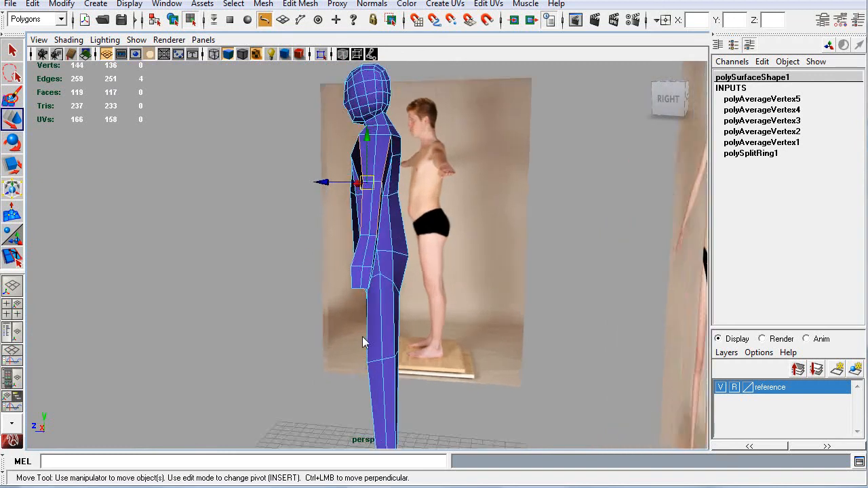
pyautogui.keyDown('alt'); pyautogui.moveTo(362, 337); pyautogui.dragTo(444, 305); pyautogui.keyUp('alt')
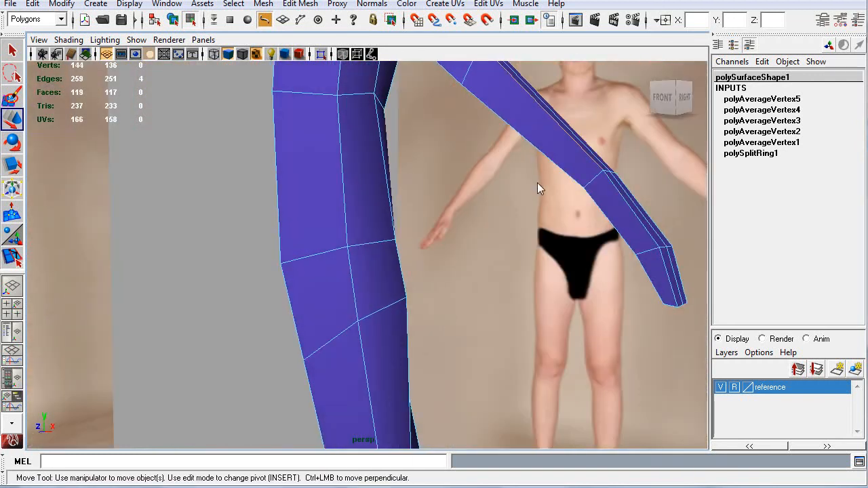
pyautogui.keyDown('alt'); pyautogui.moveTo(537, 181); pyautogui.dragTo(483, 388, button='middle'); pyautogui.keyUp('alt')
pyautogui.keyDown('alt'); pyautogui.moveTo(483, 388); pyautogui.dragTo(409, 269); pyautogui.keyUp('alt')
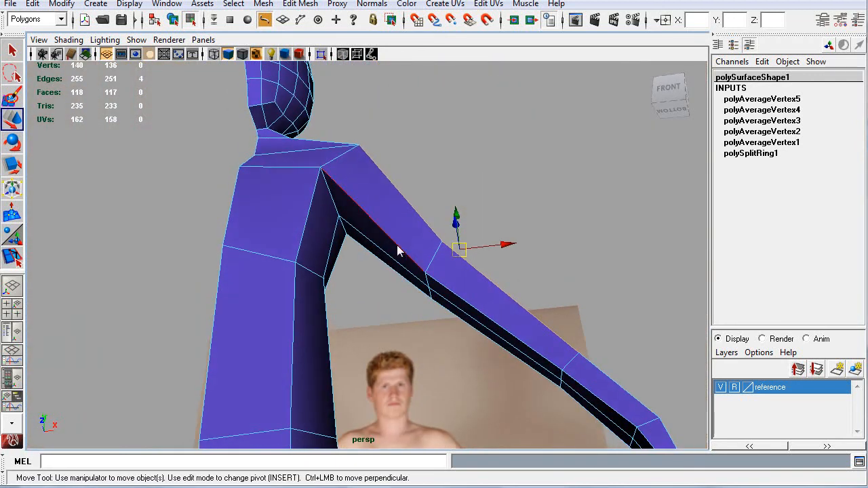
pyautogui.keyDown('shift'); pyautogui.click(398, 250); pyautogui.keyUp('shift')
pyautogui.keyDown('shift'); pyautogui.click(482, 319); pyautogui.keyUp('shift')
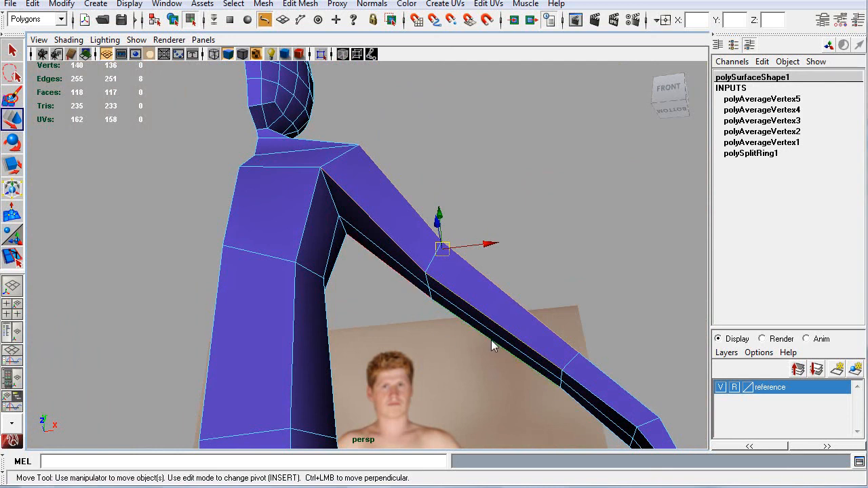
# Convert the selected arm edges to vertices and smooth them with Average Vertices.
pyautogui.moveTo(493, 345)
pyautogui.keyDown('shift'); pyautogui.mouseDown(button='right')
pyautogui.moveTo(508, 339)
pyautogui.moveTo(490, 346)
pyautogui.mouseUp(button='right'); pyautogui.keyUp('shift')
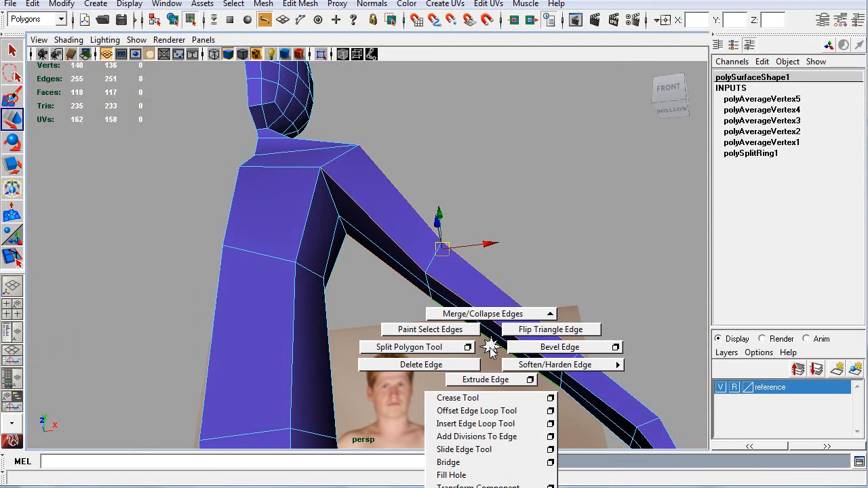
pyautogui.keyDown('shift'); pyautogui.moveTo(489, 347); pyautogui.dragTo(488, 343, button='right'); pyautogui.keyUp('shift')
pyautogui.click(439, 342)
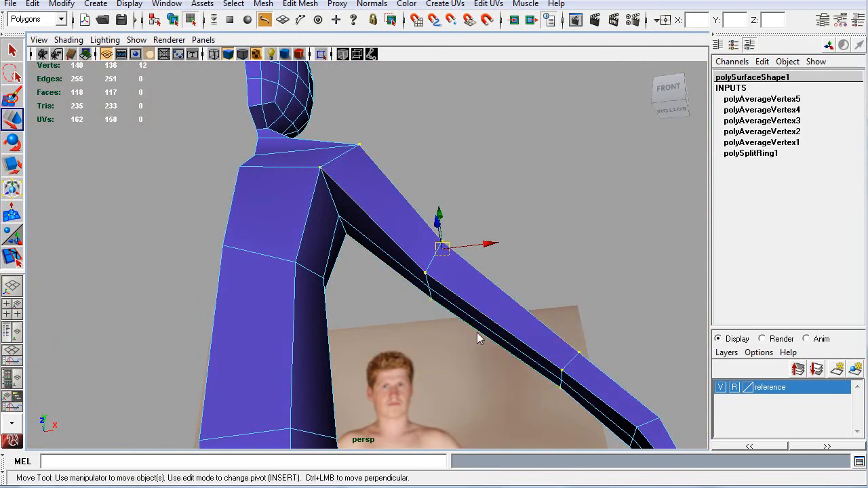
pyautogui.keyDown('shift'); pyautogui.moveTo(481, 331); pyautogui.dragTo(507, 313, button='right'); pyautogui.keyUp('shift')
# Raise the front and back vertices at the top of the shoulder slightly.
pyautogui.keyDown('alt'); pyautogui.moveTo(563, 249); pyautogui.dragTo(326, 179); pyautogui.keyUp('alt')
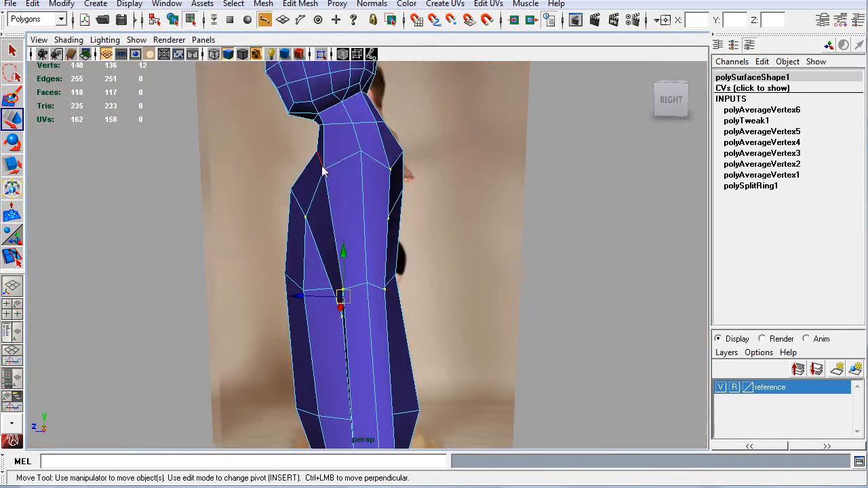
pyautogui.press('F9')
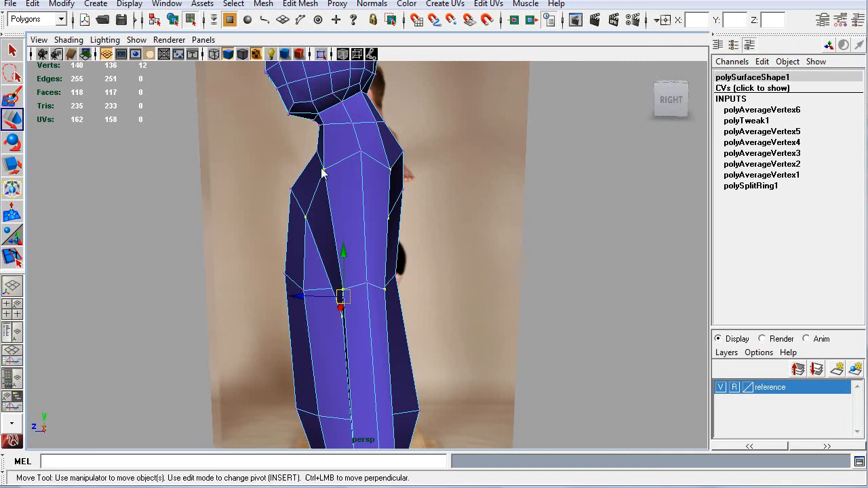
pyautogui.click(324, 172)
pyautogui.keyDown('shift'); pyautogui.click(382, 168); pyautogui.keyUp('shift')
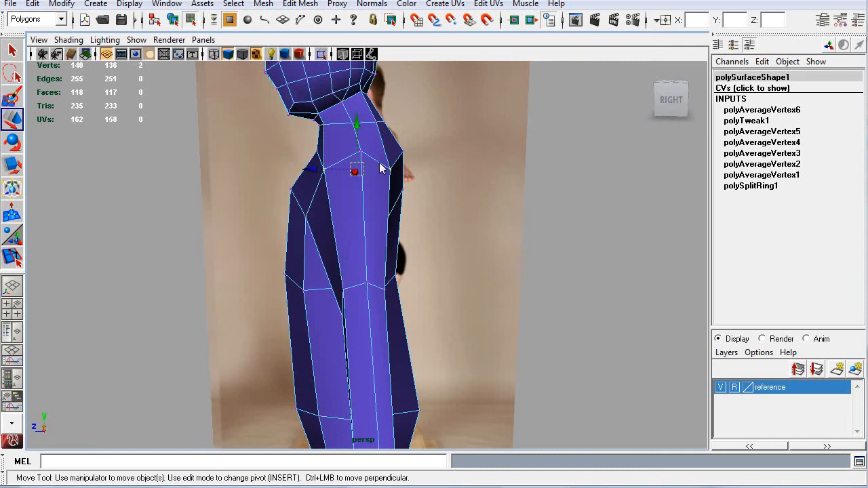
pyautogui.moveTo(357, 122); pyautogui.dragTo(356, 116)
# Select the front and back vertices on the underside of the elbow and average them twice.
pyautogui.moveTo(303, 172)
pyautogui.keyDown('alt'); pyautogui.mouseDown()
pyautogui.moveTo(423, 156)
pyautogui.moveTo(536, 169)
pyautogui.moveTo(389, 181)
pyautogui.moveTo(297, 165)
pyautogui.moveTo(418, 170)
pyautogui.moveTo(345, 80)
pyautogui.moveTo(296, 109)
pyautogui.moveTo(299, 157)
pyautogui.mouseUp(); pyautogui.keyUp('alt')
pyautogui.click(364, 219)
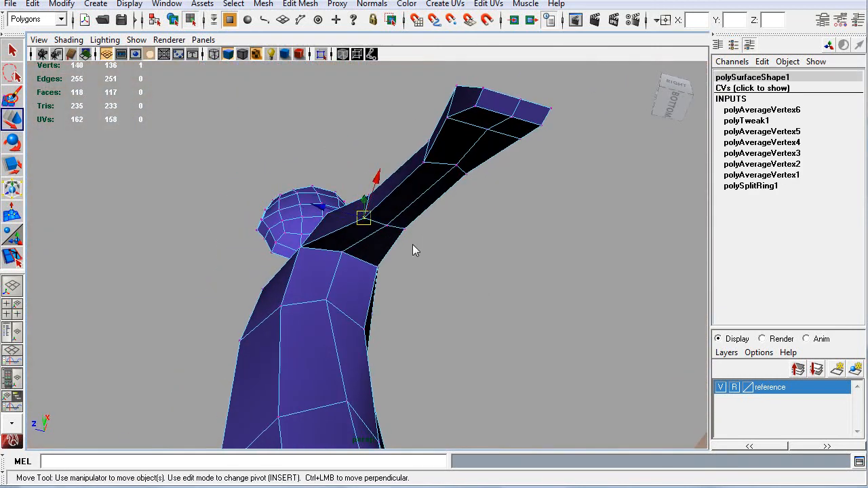
pyautogui.keyDown('shift'); pyautogui.click(404, 231); pyautogui.keyUp('shift')
pyautogui.press('g')
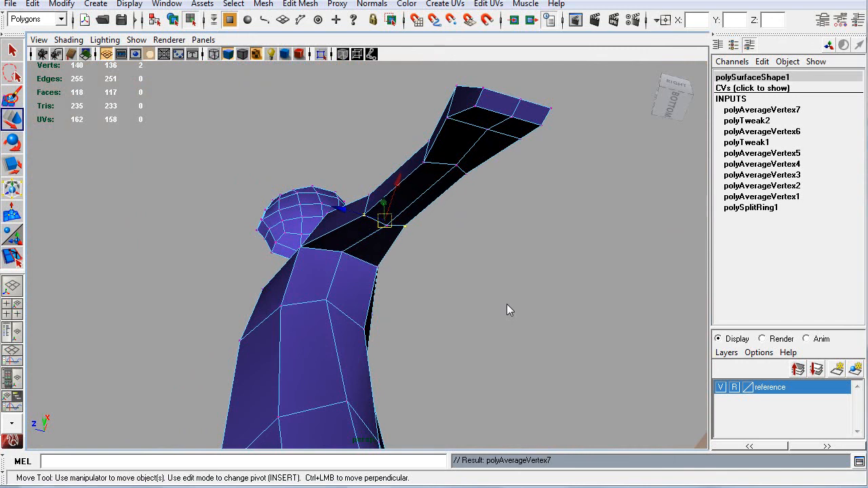
pyautogui.press('g')
# Average another group of arm vertices, and average the outer middle vertex of the wrist.
pyautogui.press('space')
pyautogui.moveTo(427, 250); pyautogui.dragTo(380, 307)
pyautogui.press('g')
pyautogui.keyDown('alt'); pyautogui.moveTo(427, 311); pyautogui.dragTo(408, 328, button='right'); pyautogui.keyUp('alt')
pyautogui.keyDown('alt'); pyautogui.moveTo(408, 328); pyautogui.dragTo(367, 369); pyautogui.keyUp('alt')
pyautogui.keyDown('alt'); pyautogui.moveTo(367, 370); pyautogui.dragTo(343, 318, button='right'); pyautogui.keyUp('alt')
pyautogui.keyDown('alt'); pyautogui.moveTo(343, 319); pyautogui.dragTo(364, 292); pyautogui.keyUp('alt')
pyautogui.click(362, 265)
pyautogui.press('g')
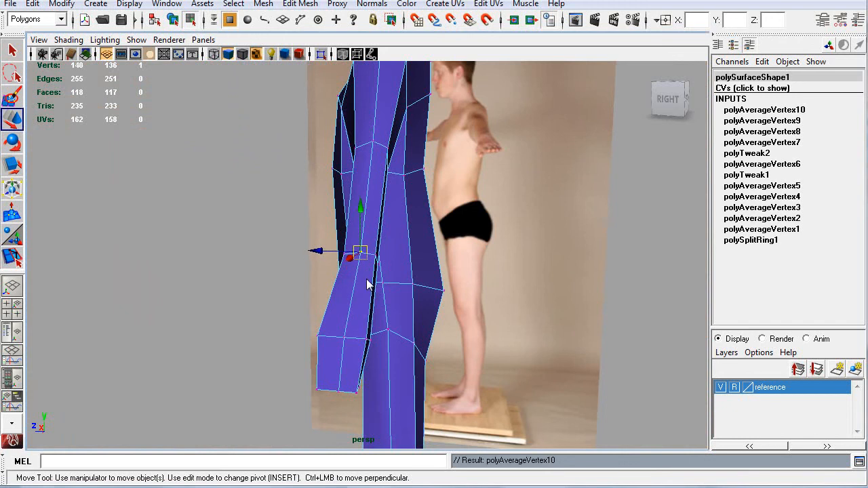
# Average the outer middle vertex of the elbow and the inner middle vertex of the wrist.
pyautogui.click(374, 144)
pyautogui.press('g')
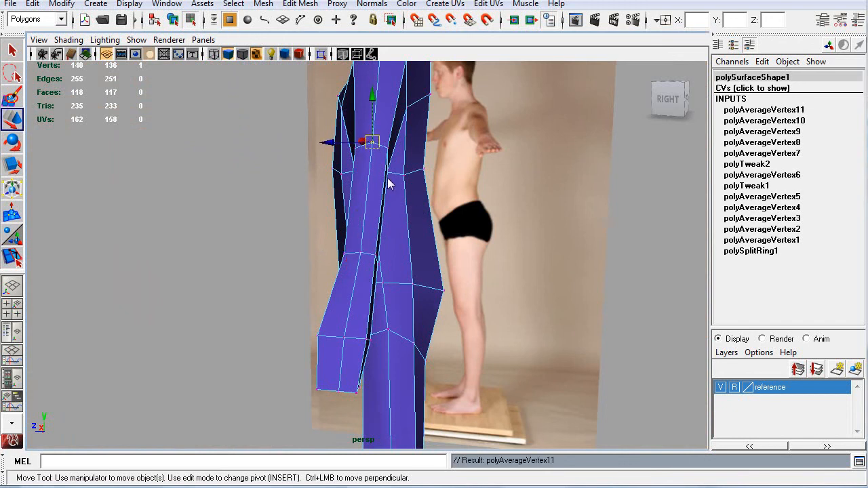
pyautogui.keyDown('alt'); pyautogui.moveTo(422, 192); pyautogui.dragTo(307, 221); pyautogui.keyUp('alt')
pyautogui.click(256, 250)
pyautogui.press('g')
# Select the outer and inner middle wrist vertices together and scale them slightly.
pyautogui.keyDown('alt'); pyautogui.moveTo(260, 253); pyautogui.dragTo(363, 220); pyautogui.keyUp('alt')
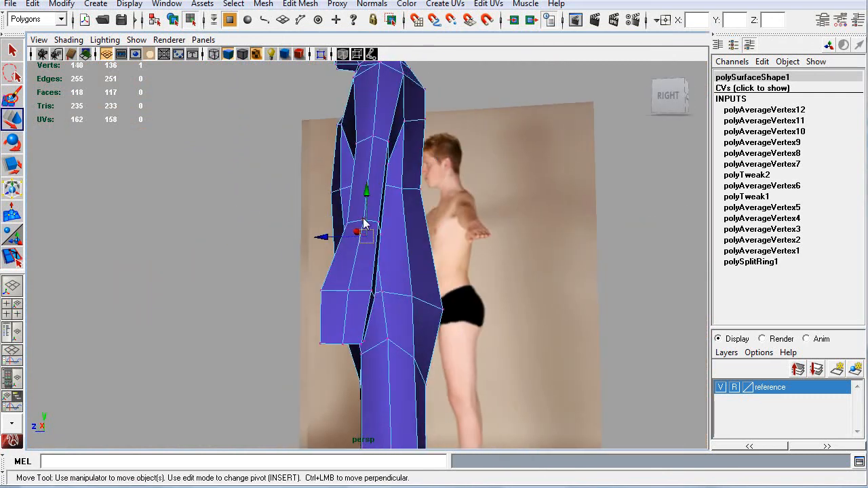
pyautogui.keyDown('shift'); pyautogui.click(364, 221); pyautogui.keyUp('shift')
pyautogui.press('r')
pyautogui.moveTo(366, 228); pyautogui.dragTo(367, 228)
# Scale the outer and inner middle elbow vertices slightly apart to round the arm.
pyautogui.keyDown('alt'); pyautogui.moveTo(440, 261); pyautogui.dragTo(348, 158); pyautogui.keyUp('alt')
pyautogui.scroll(5, 375, 274)
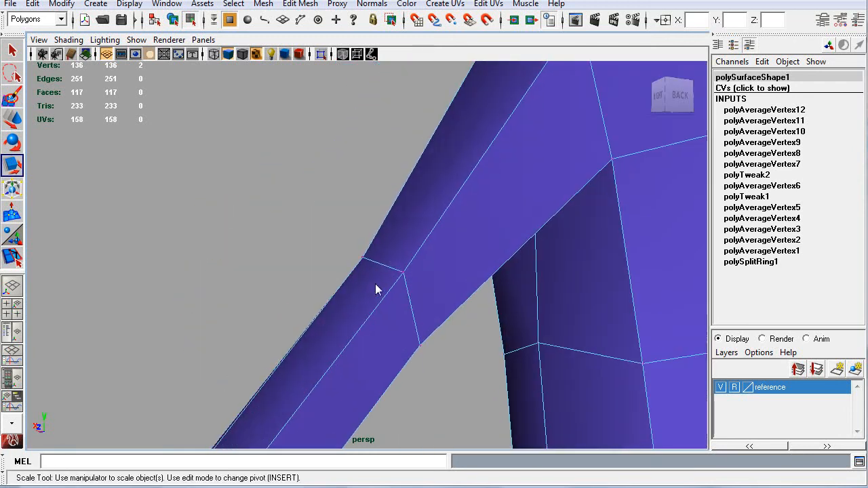
pyautogui.click(362, 260)
pyautogui.keyDown('alt'); pyautogui.moveTo(446, 343); pyautogui.dragTo(361, 244); pyautogui.keyUp('alt')
pyautogui.keyDown('shift'); pyautogui.click(351, 226); pyautogui.keyUp('shift')
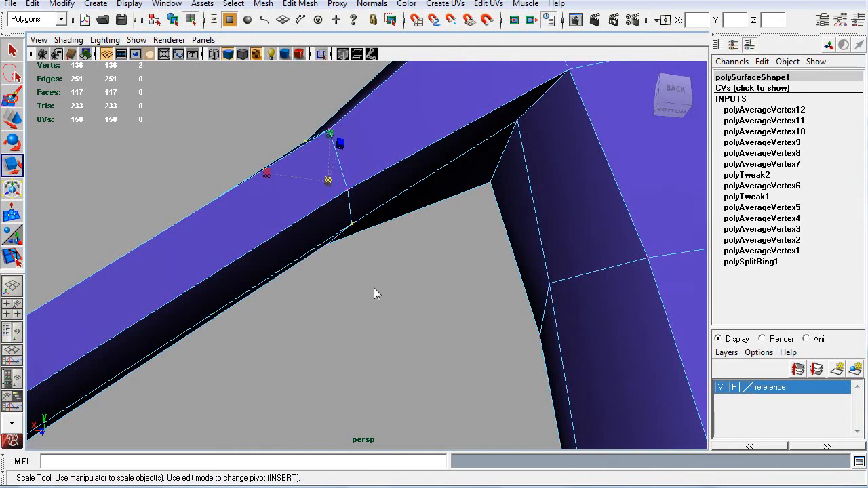
pyautogui.moveTo(329, 179); pyautogui.dragTo(335, 181)
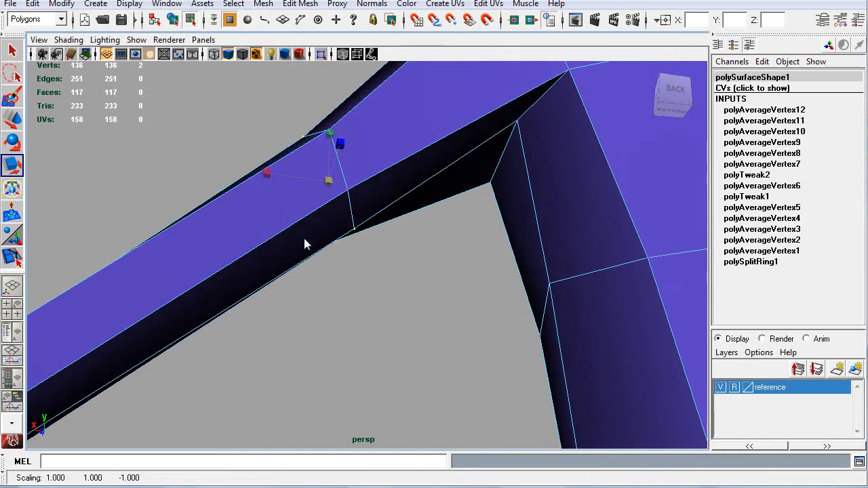
# Rotate the four front and back elbow vertices in the front view to sit square across the arm, and average them.
pyautogui.scroll(-5, 305, 240)
pyautogui.keyDown('alt'); pyautogui.moveTo(305, 242); pyautogui.dragTo(535, 283); pyautogui.keyUp('alt')
pyautogui.scroll(5, 409, 311)
pyautogui.scroll(-3, 418, 253)
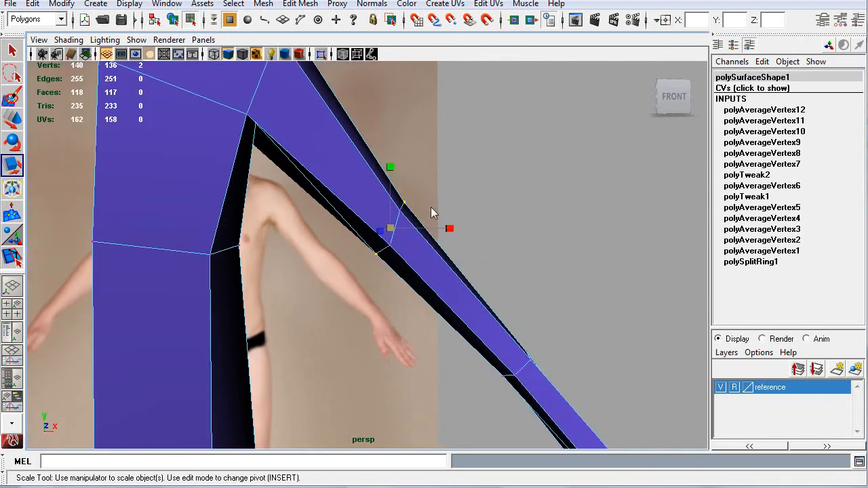
pyautogui.moveTo(323, 303); pyautogui.dragTo(323, 302)
pyautogui.moveTo(449, 258)
pyautogui.keyDown('alt'); pyautogui.mouseDown()
pyautogui.moveTo(387, 261)
pyautogui.moveTo(452, 261)
pyautogui.mouseUp(); pyautogui.keyUp('alt')
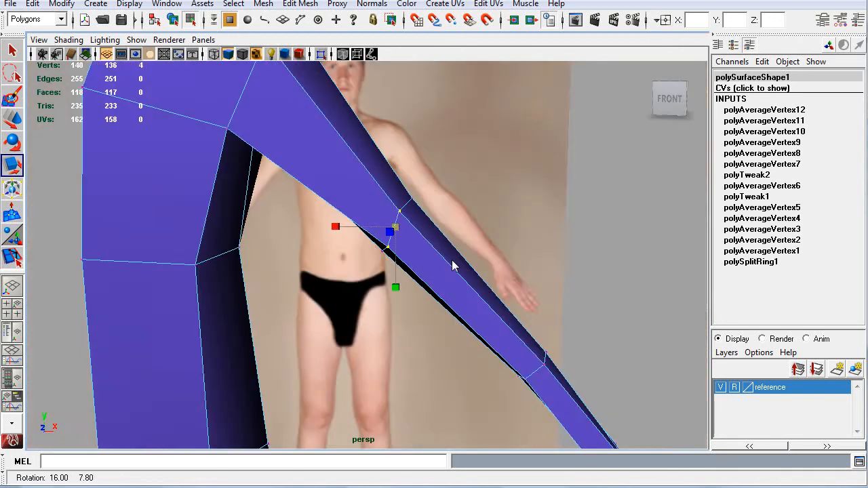
pyautogui.press('space')
pyautogui.press('space')
pyautogui.scroll(5, 406, 271)
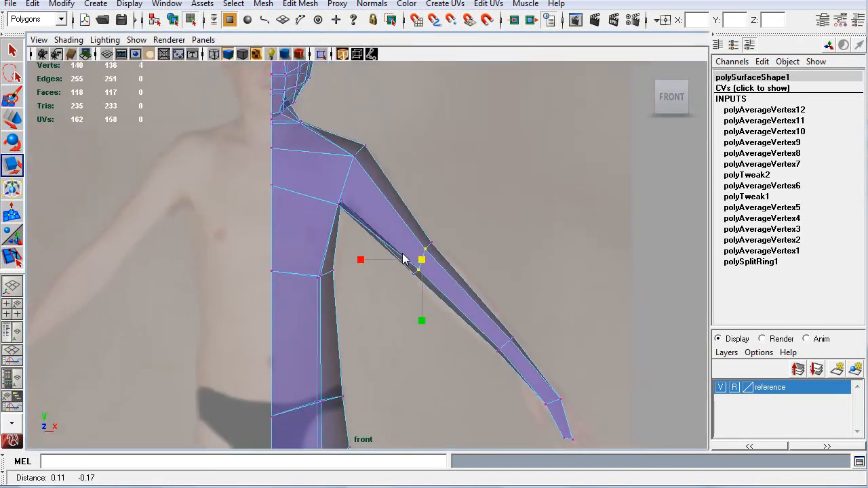
pyautogui.press('e')
pyautogui.moveTo(503, 216); pyautogui.dragTo(525, 237)
pyautogui.press('w')
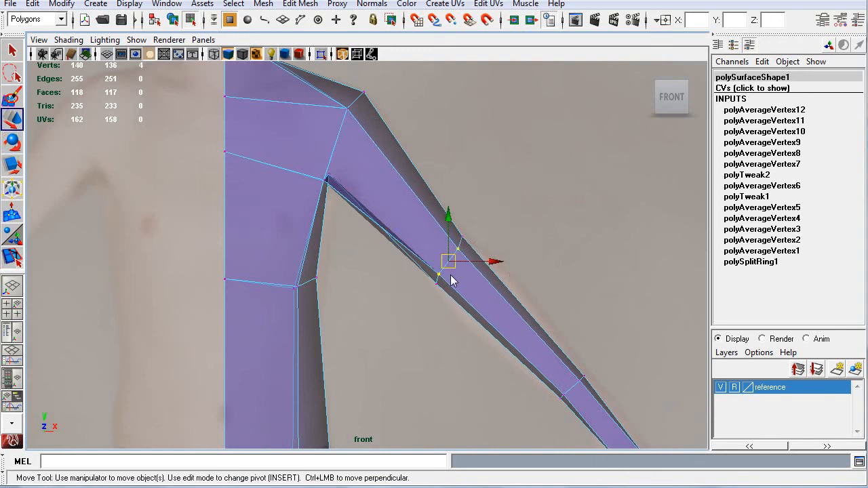
pyautogui.press('g')
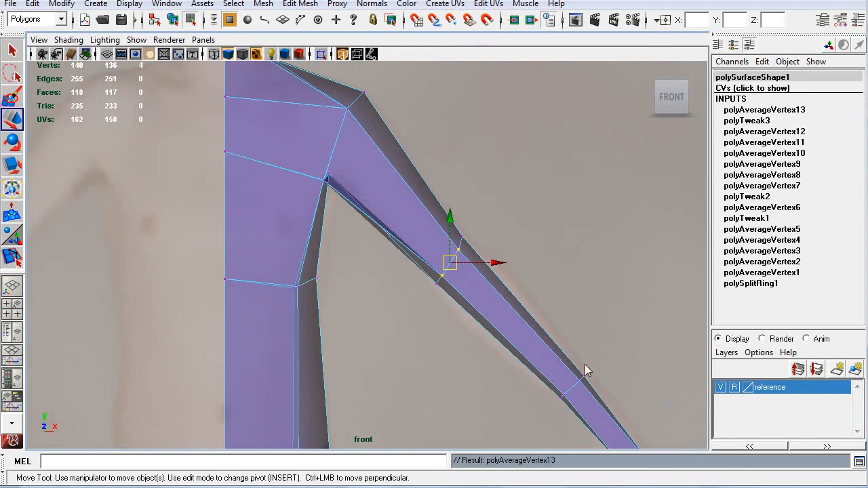
# Select the ring of six wrist vertices in the front view.
pyautogui.keyDown('alt'); pyautogui.moveTo(615, 400); pyautogui.dragTo(483, 308, button='middle'); pyautogui.keyUp('alt')
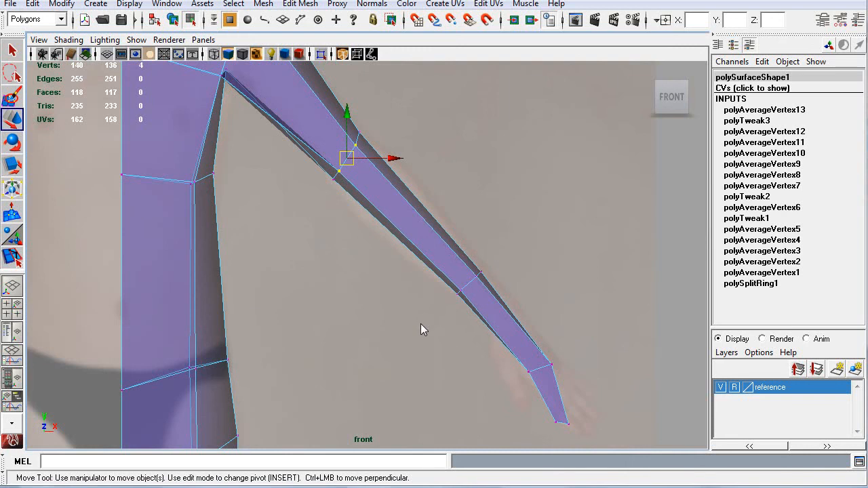
pyautogui.moveTo(421, 324); pyautogui.dragTo(498, 256)
pyautogui.keyDown('alt'); pyautogui.moveTo(379, 234); pyautogui.dragTo(391, 329, button='middle'); pyautogui.keyUp('alt')
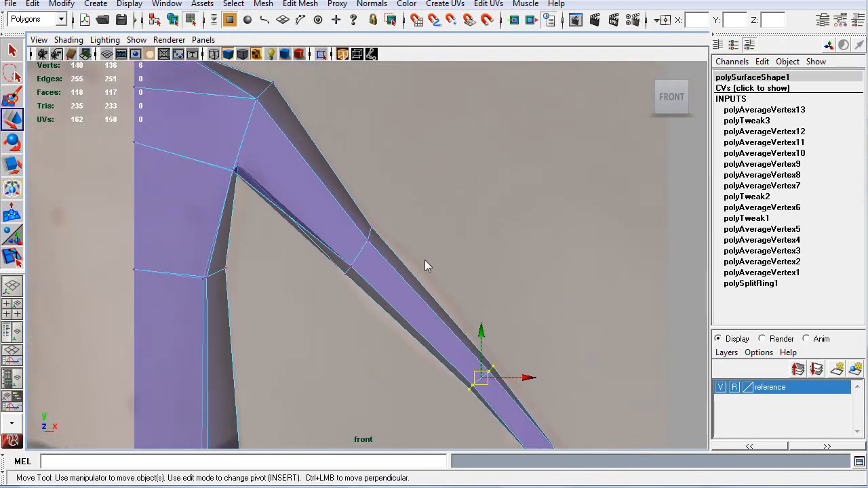
# Insert an edge loop around the upper arm about midway between the shoulder and the elbow.
pyautogui.press('space')
pyautogui.keyDown('alt'); pyautogui.moveTo(437, 163); pyautogui.dragTo(546, 119); pyautogui.keyUp('alt')
pyautogui.keyDown('alt'); pyautogui.moveTo(546, 119); pyautogui.dragTo(550, 157, button='right'); pyautogui.keyUp('alt')
pyautogui.click(299, 4)
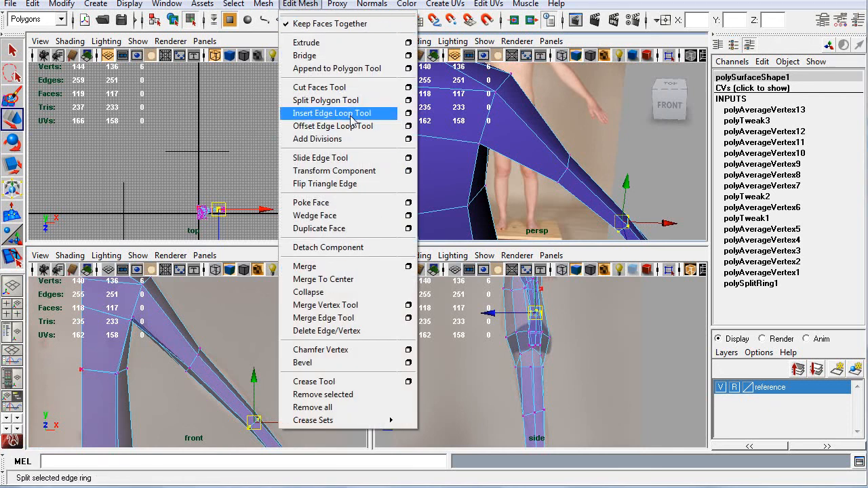
pyautogui.click(332, 112)
pyautogui.moveTo(530, 133); pyautogui.dragTo(528, 131)
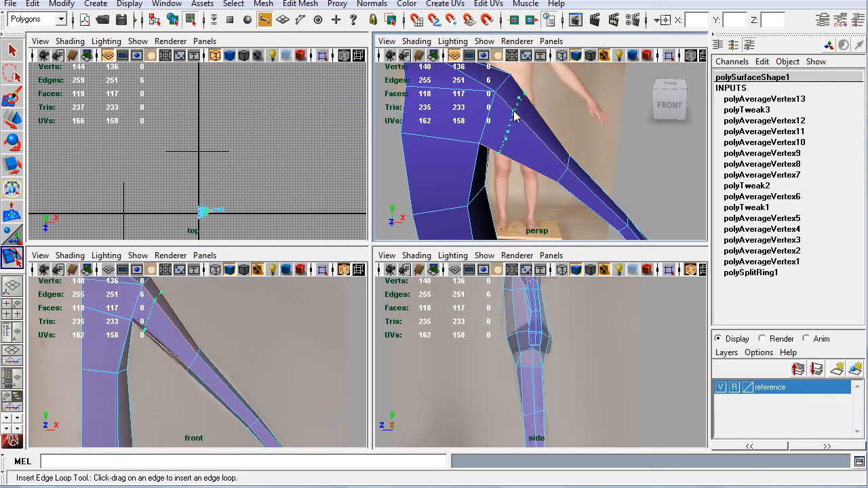
pyautogui.moveTo(513, 116); pyautogui.dragTo(514, 117)
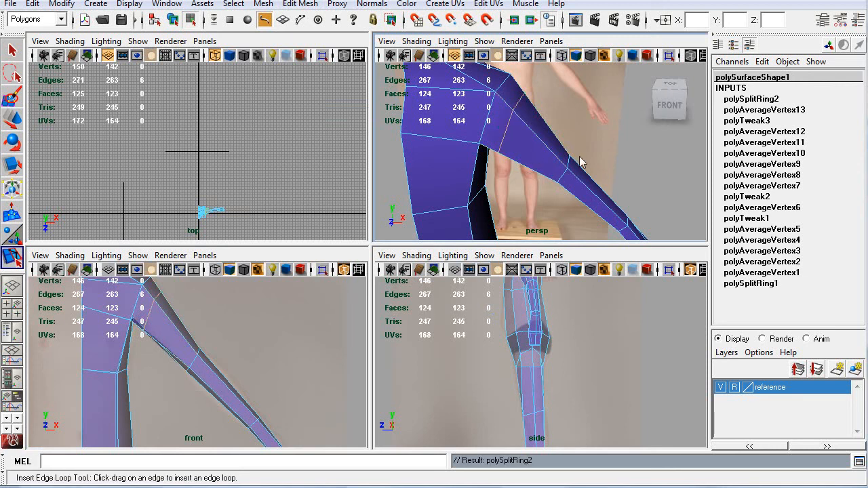
pyautogui.hotkey('ctrl', 'z')
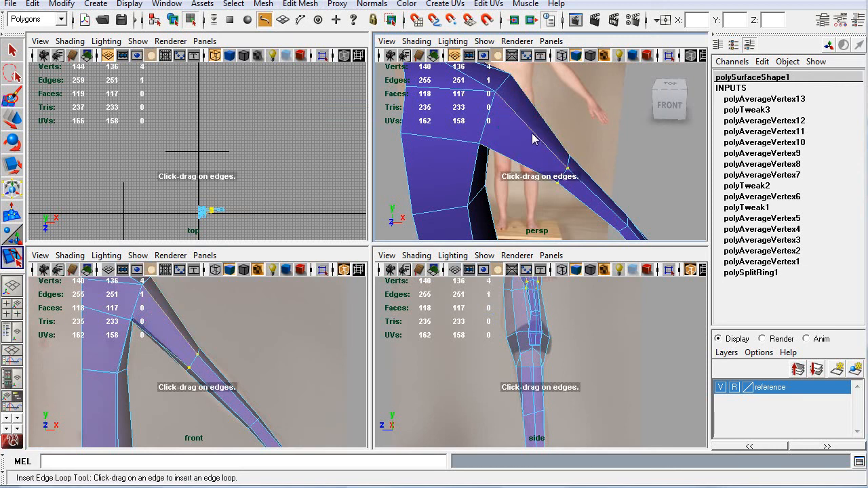
pyautogui.moveTo(533, 137); pyautogui.dragTo(532, 136)
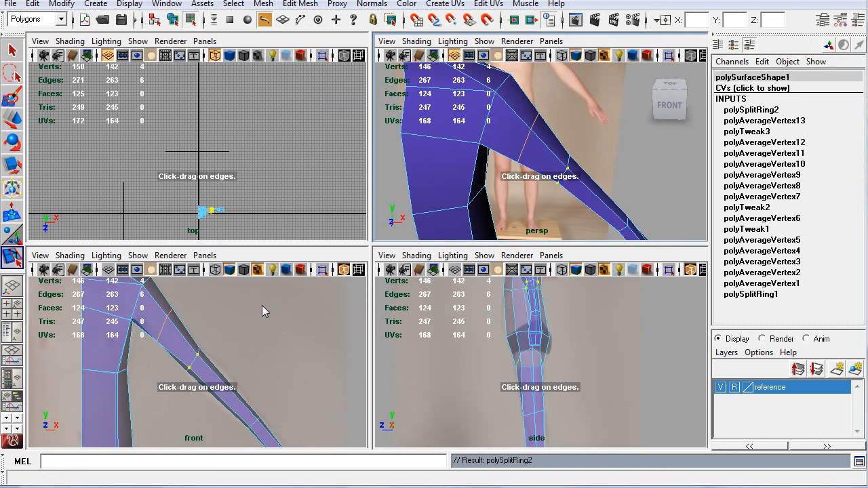
pyautogui.press('q')
# Fit the outer and underside vertices of the new upper-arm loop to the reference outline in the front view, and raise the front shoulder vertex.
pyautogui.press('space')
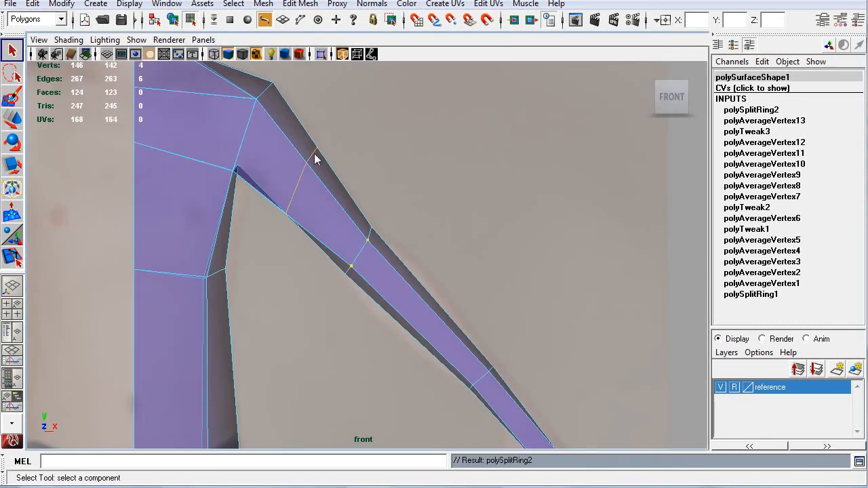
pyautogui.keyDown('alt'); pyautogui.moveTo(275, 214); pyautogui.dragTo(359, 261, button='middle'); pyautogui.keyUp('alt')
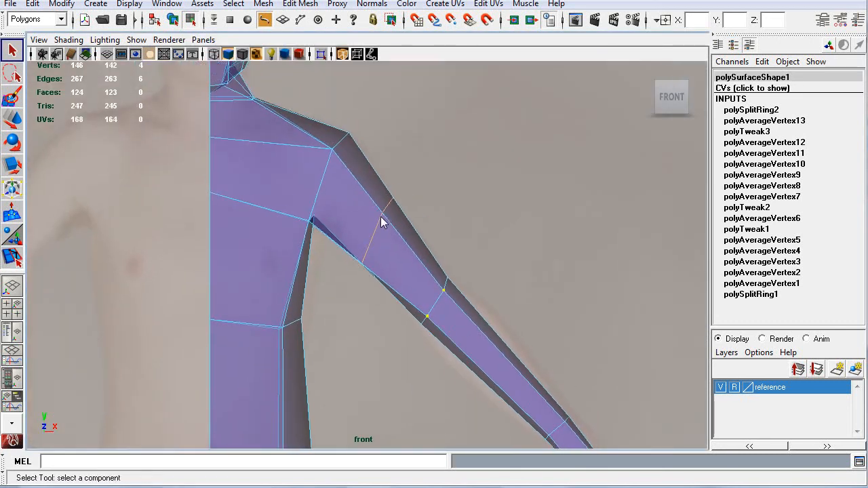
pyautogui.moveTo(381, 222); pyautogui.dragTo(334, 215, button='right')
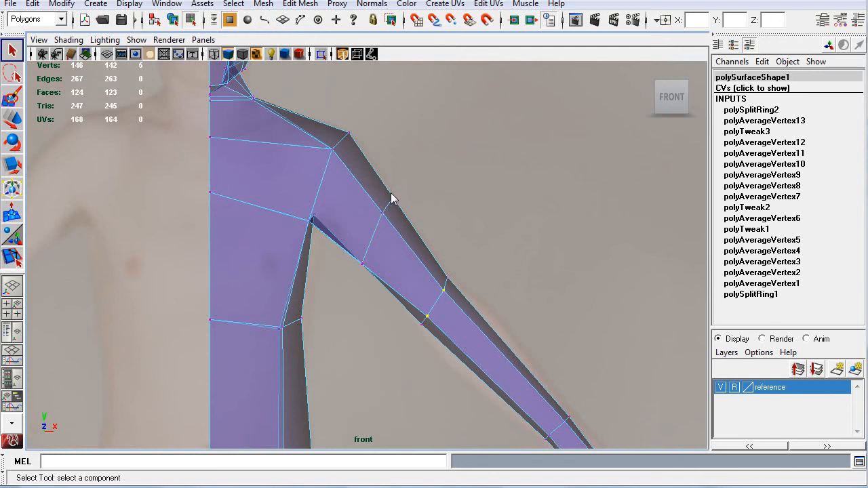
pyautogui.press('w')
pyautogui.moveTo(393, 199); pyautogui.dragTo(392, 191)
pyautogui.click(361, 264)
pyautogui.moveTo(361, 264)
pyautogui.mouseDown()
pyautogui.moveTo(372, 238)
pyautogui.moveTo(352, 264)
pyautogui.mouseUp()
pyautogui.moveTo(396, 206)
pyautogui.mouseDown()
pyautogui.moveTo(361, 228)
pyautogui.moveTo(382, 215)
pyautogui.mouseUp()
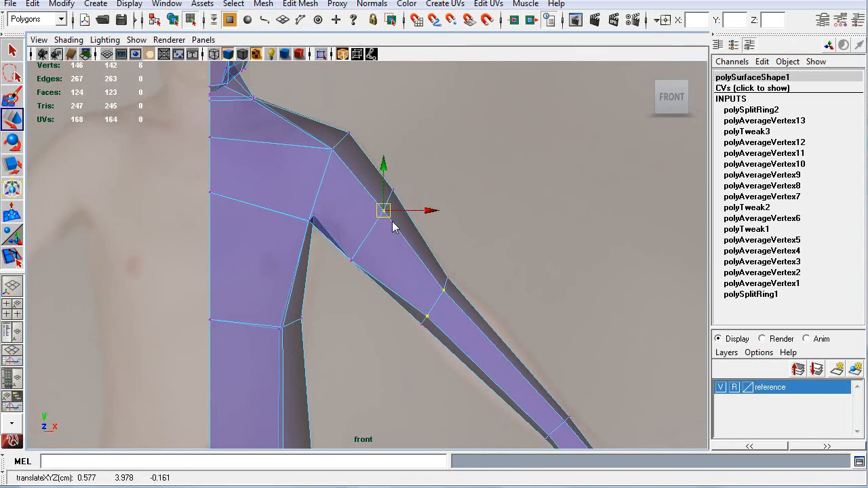
pyautogui.moveTo(387, 215); pyautogui.dragTo(390, 197)
pyautogui.click(347, 133)
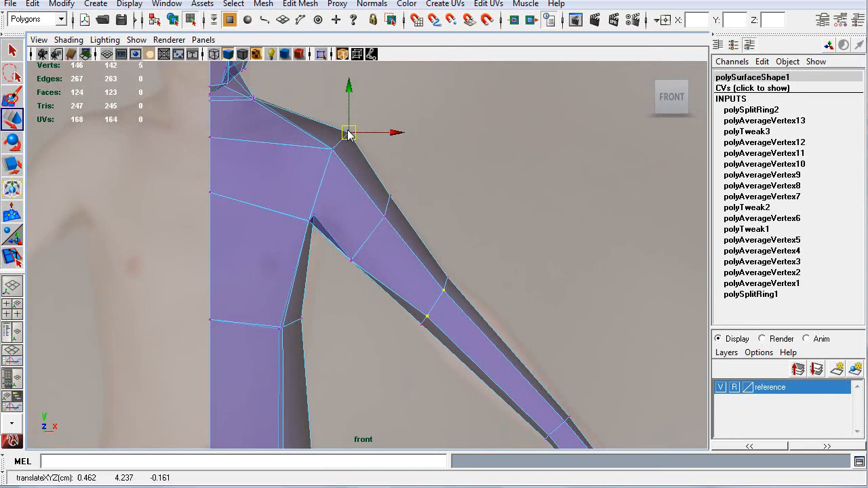
pyautogui.moveTo(346, 134); pyautogui.dragTo(332, 140)
pyautogui.click(354, 260)
pyautogui.moveTo(352, 261)
pyautogui.mouseDown()
pyautogui.moveTo(367, 261)
pyautogui.moveTo(363, 254)
pyautogui.mouseUp()
pyautogui.hotkey('ctrl', 'z')
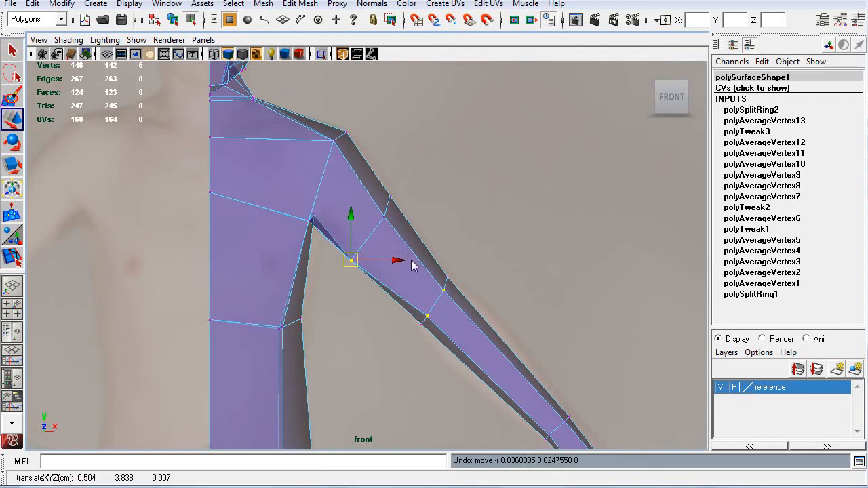
# Select only the front and back underside vertices of the upper-arm loop and raise them slightly toward the arm in the front view.
pyautogui.press('space')
pyautogui.press('space')
pyautogui.keyDown('alt'); pyautogui.moveTo(450, 258); pyautogui.dragTo(309, 248); pyautogui.keyUp('alt')
pyautogui.keyDown('shift'); pyautogui.click(356, 302); pyautogui.keyUp('shift')
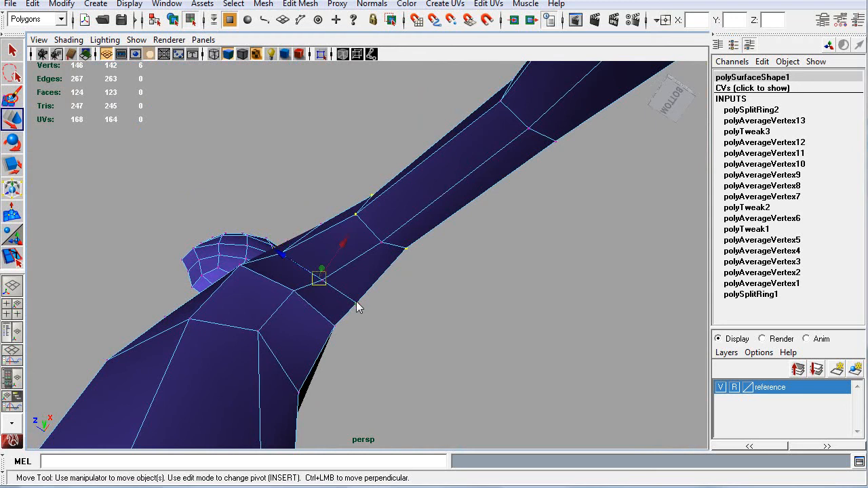
pyautogui.moveTo(471, 286); pyautogui.dragTo(338, 165)
pyautogui.keyDown('alt'); pyautogui.moveTo(403, 259); pyautogui.dragTo(411, 303); pyautogui.keyUp('alt')
pyautogui.moveTo(475, 357); pyautogui.dragTo(292, 130)
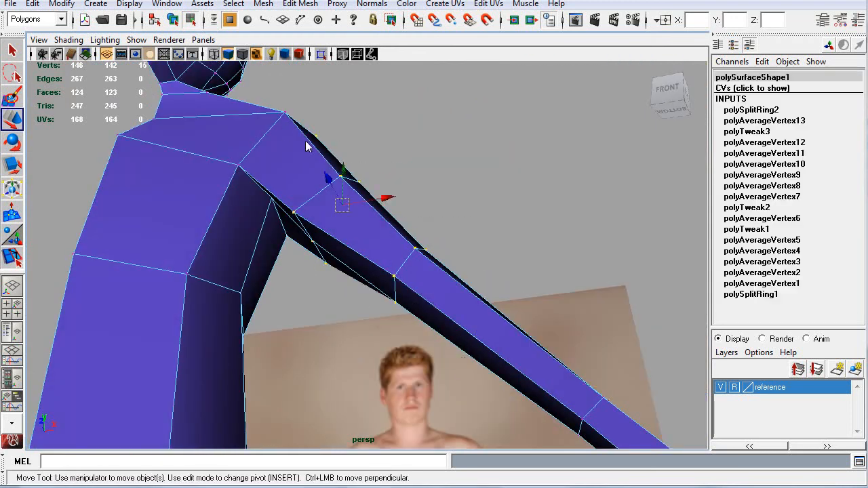
pyautogui.click(462, 197)
pyautogui.keyDown('alt'); pyautogui.moveTo(462, 197); pyautogui.dragTo(322, 292); pyautogui.keyUp('alt')
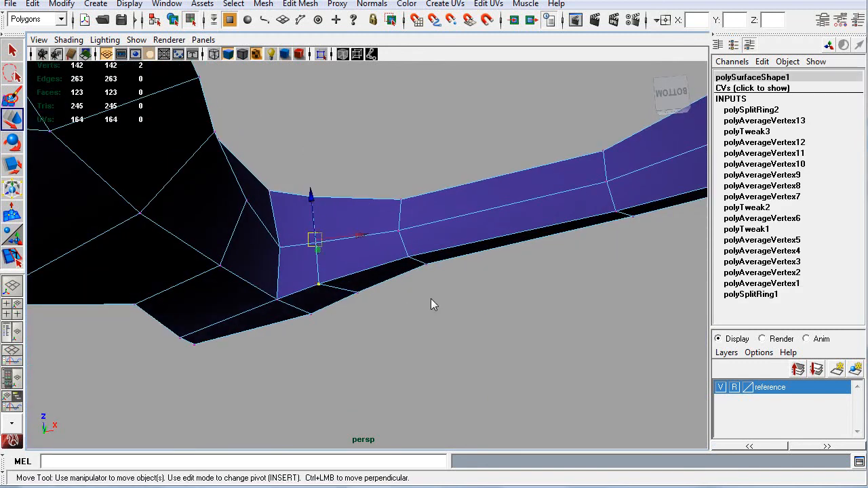
pyautogui.press('space')
pyautogui.press('space')
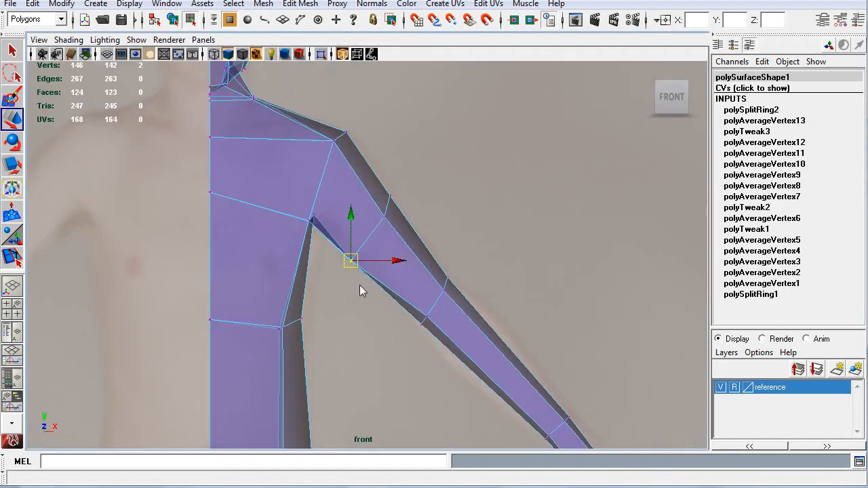
pyautogui.moveTo(355, 261); pyautogui.dragTo(362, 253)
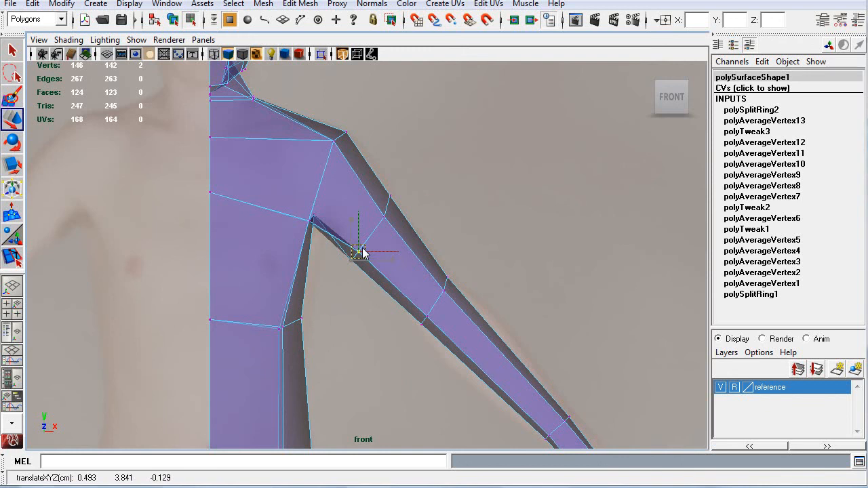
# Raise the front and back armpit vertices to the same height, and shift the upper-arm loop's middle underside vertex slightly outward.
pyautogui.click(309, 227)
pyautogui.moveTo(310, 226); pyautogui.dragTo(310, 209)
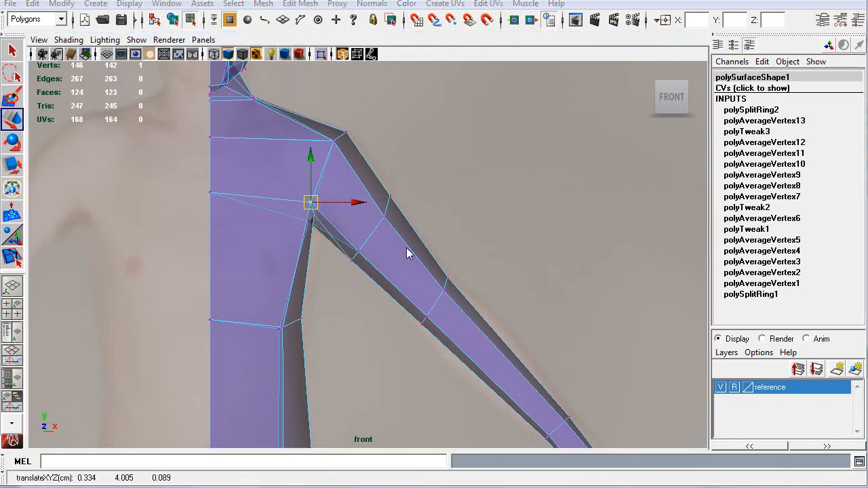
pyautogui.press('space')
pyautogui.keyDown('alt'); pyautogui.moveTo(543, 161); pyautogui.dragTo(439, 154); pyautogui.keyUp('alt')
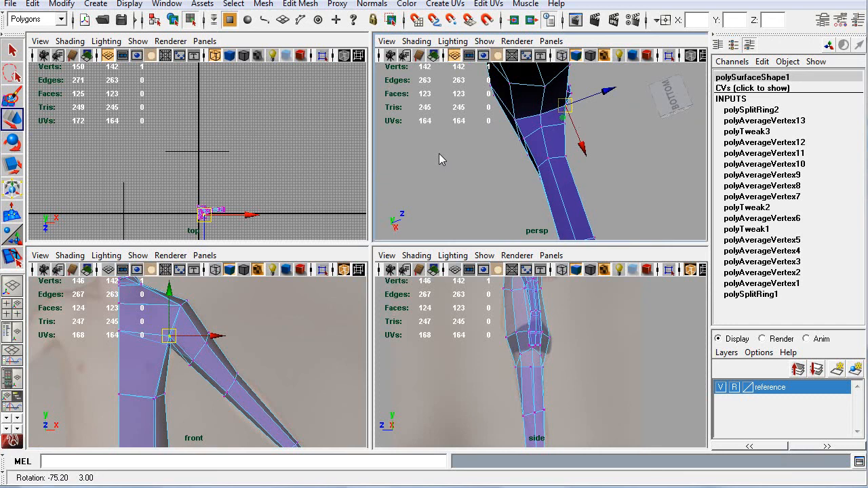
pyautogui.click(515, 120)
pyautogui.press('space')
pyautogui.moveTo(310, 225); pyautogui.dragTo(312, 204)
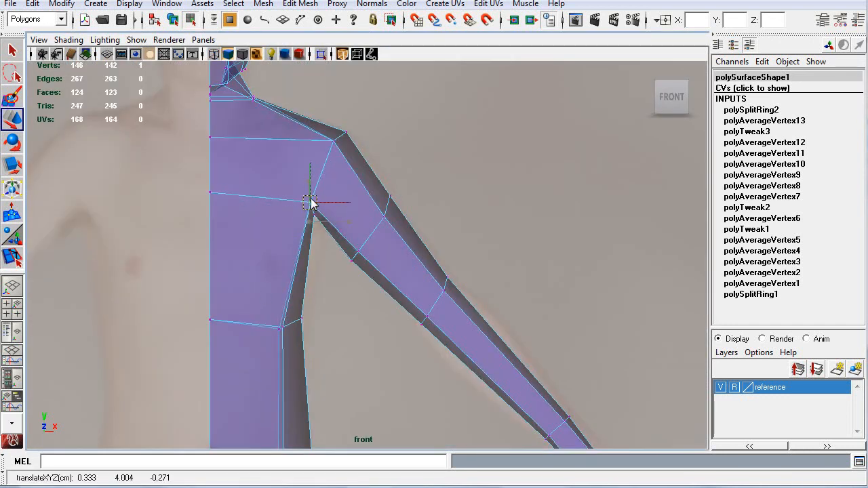
pyautogui.click(347, 259)
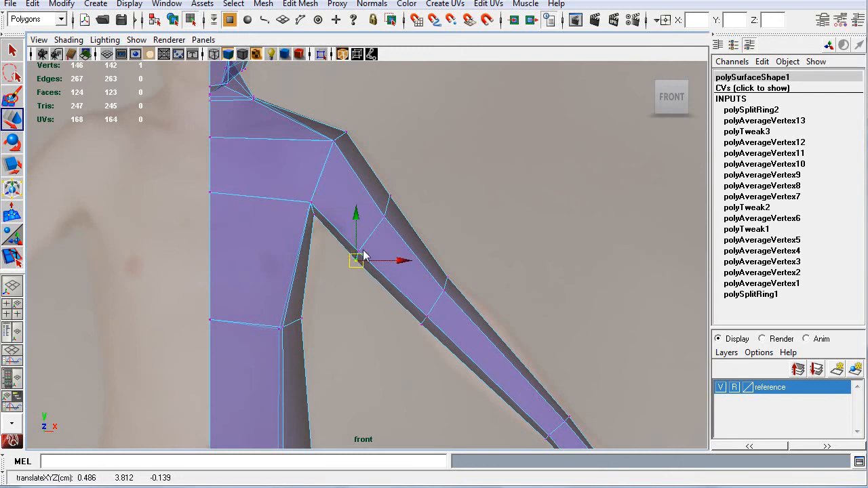
pyautogui.moveTo(357, 261)
pyautogui.mouseDown()
pyautogui.moveTo(376, 239)
pyautogui.moveTo(363, 261)
pyautogui.mouseUp()
# Move the torso's side vertices below the armpit outward, and lower the armpit and chest centerline vertices slightly in the front view.
pyautogui.click(281, 330)
pyautogui.moveTo(281, 330); pyautogui.dragTo(295, 326)
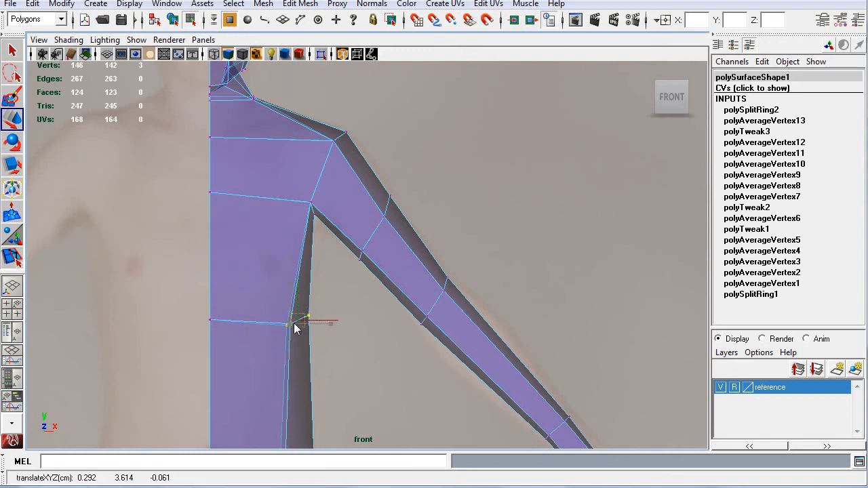
pyautogui.click(311, 205)
pyautogui.moveTo(314, 211); pyautogui.dragTo(317, 218)
pyautogui.click(211, 192)
pyautogui.moveTo(212, 151); pyautogui.dragTo(212, 164)
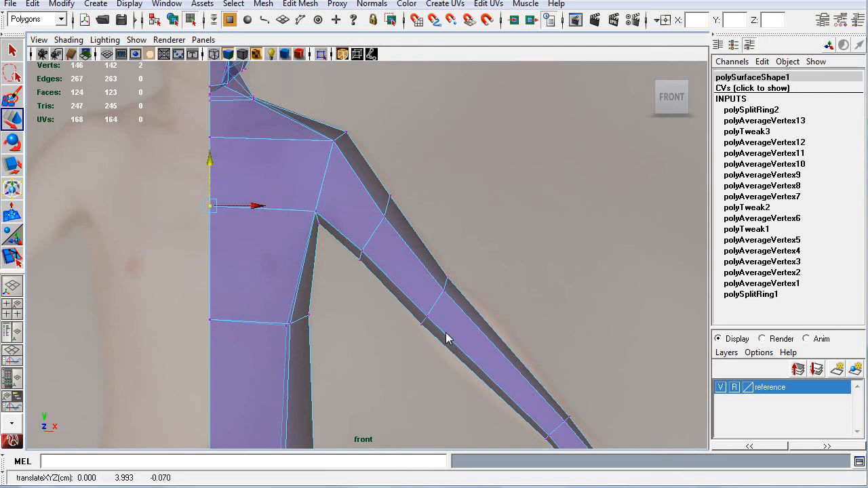
# Rotate the elbow and wrist vertex rings in the front view so each sits square across the arm.
pyautogui.keyDown('alt'); pyautogui.moveTo(446, 339); pyautogui.dragTo(385, 237, button='middle'); pyautogui.keyUp('alt')
pyautogui.moveTo(358, 169); pyautogui.dragTo(401, 196)
pyautogui.press('r')
pyautogui.press('e')
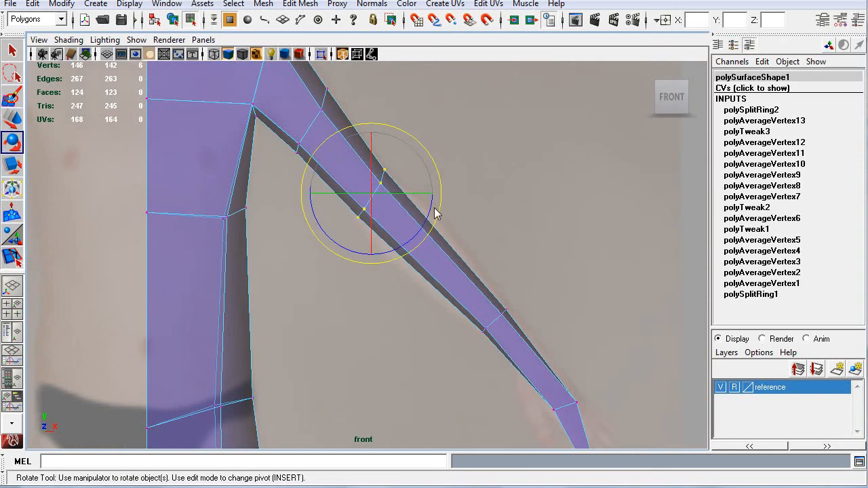
pyautogui.moveTo(439, 212); pyautogui.dragTo(436, 216)
pyautogui.moveTo(469, 344); pyautogui.dragTo(552, 280)
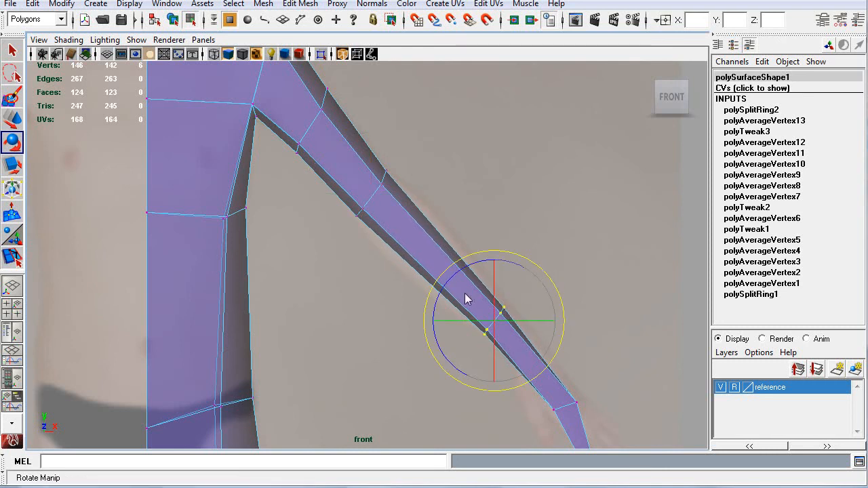
pyautogui.click(370, 309)
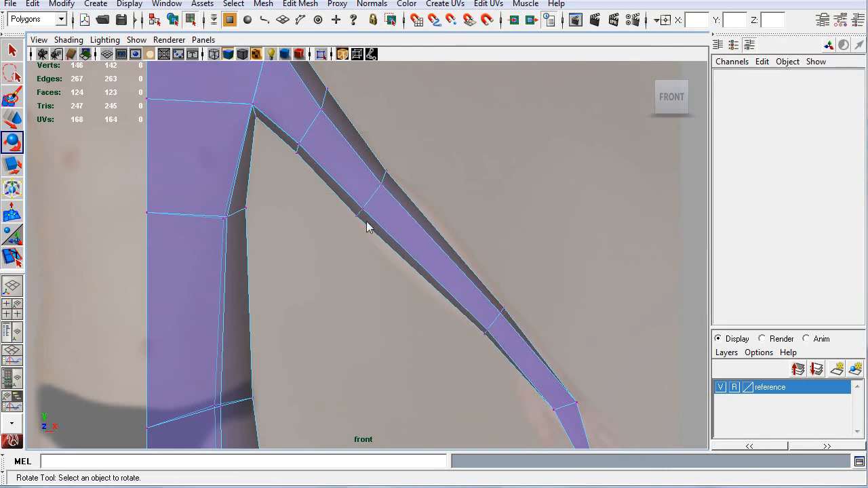
# Insert an edge loop around the forearm about midway between the elbow and the wrist.
pyautogui.press('y')
pyautogui.click(433, 242)
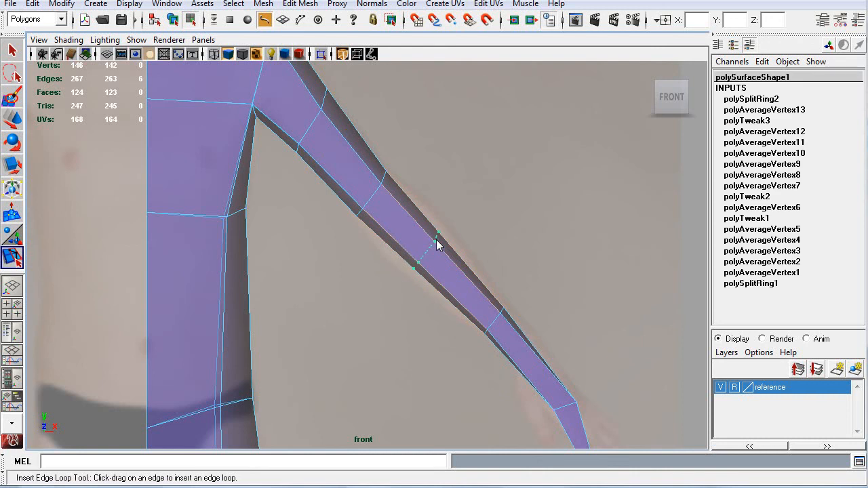
pyautogui.moveTo(430, 240); pyautogui.dragTo(434, 242)
# Move the new forearm loop's lower and upper vertices outward in the front view to widen the forearm.
pyautogui.press('q')
pyautogui.moveTo(415, 275); pyautogui.dragTo(419, 289, button='right')
pyautogui.click(413, 265)
pyautogui.press('w')
pyautogui.moveTo(413, 265); pyautogui.dragTo(410, 273)
pyautogui.click(438, 235)
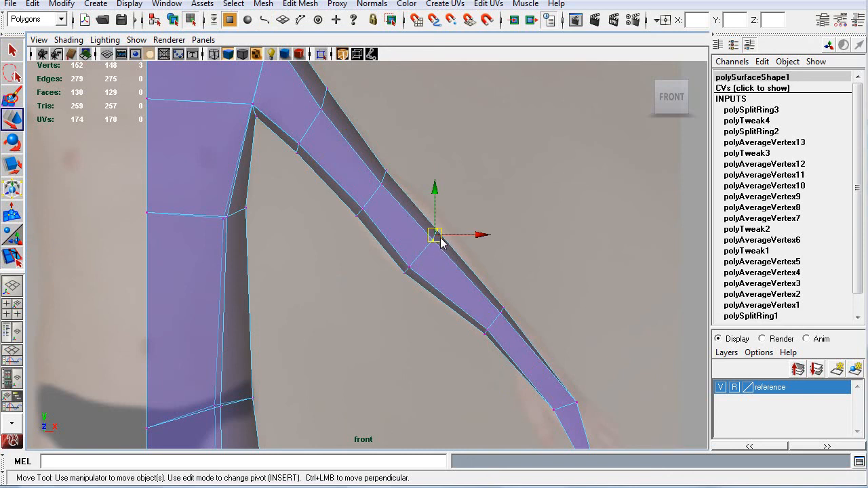
pyautogui.moveTo(438, 237); pyautogui.dragTo(443, 229)
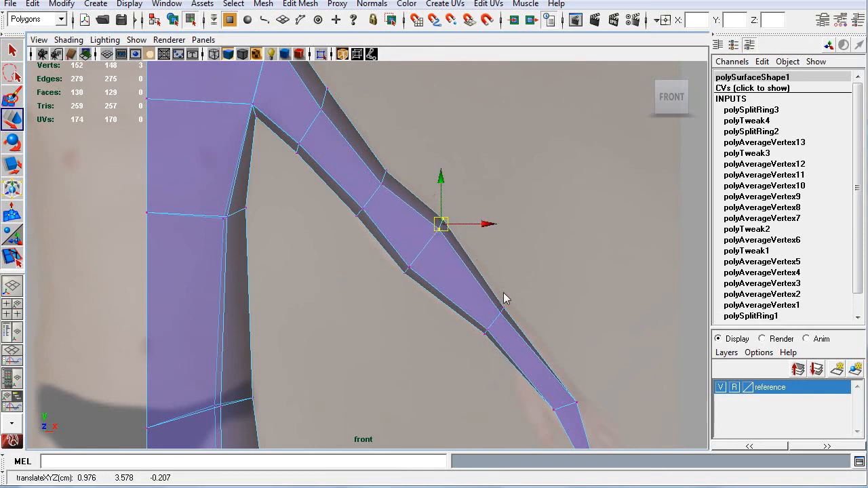
# Move the front edge of the elbow loop slightly backward in the perspective view.
pyautogui.press('space')
pyautogui.press('space')
pyautogui.keyDown('alt'); pyautogui.moveTo(423, 293); pyautogui.dragTo(347, 341); pyautogui.keyUp('alt')
pyautogui.scroll(5, 349, 337)
pyautogui.keyDown('alt'); pyautogui.moveTo(356, 339); pyautogui.dragTo(329, 247, button='middle'); pyautogui.keyUp('alt')
pyautogui.keyDown('alt'); pyautogui.moveTo(302, 240); pyautogui.dragTo(337, 261); pyautogui.keyUp('alt')
pyautogui.keyDown('alt'); pyautogui.moveTo(384, 245); pyautogui.dragTo(305, 241); pyautogui.keyUp('alt')
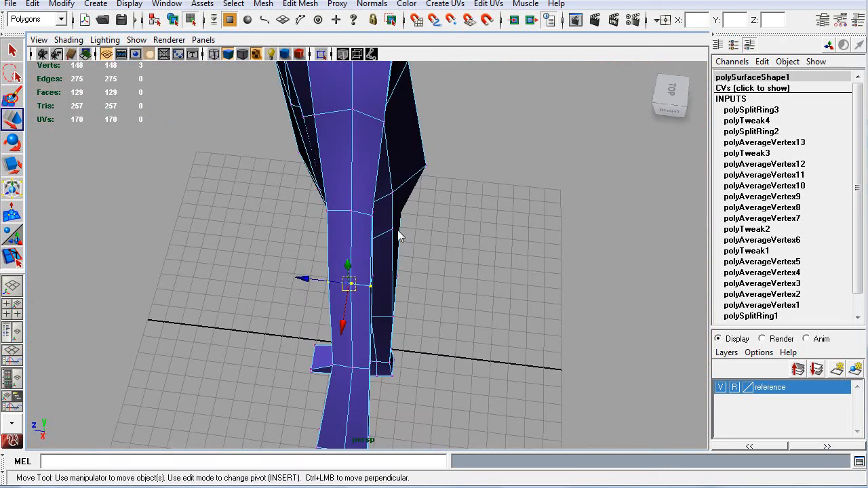
pyautogui.keyDown('alt'); pyautogui.moveTo(396, 229); pyautogui.dragTo(309, 211); pyautogui.keyUp('alt')
pyautogui.moveTo(394, 223); pyautogui.dragTo(398, 208, button='right')
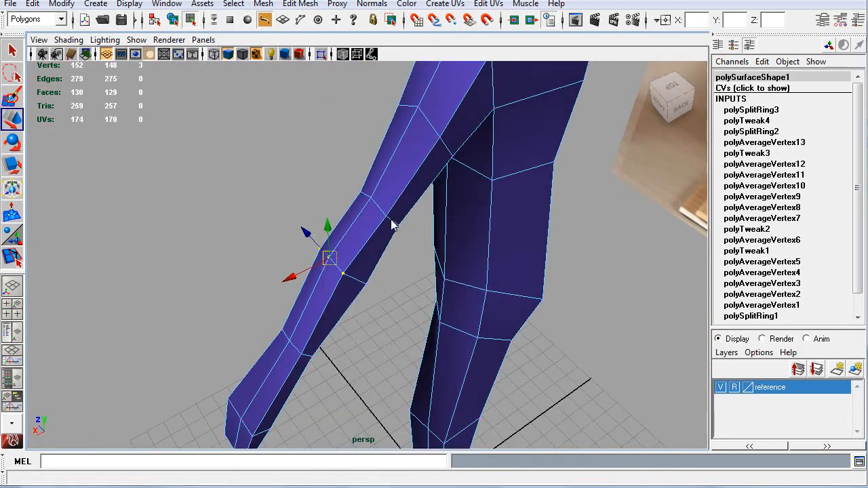
pyautogui.click(391, 218)
pyautogui.keyDown('alt'); pyautogui.moveTo(381, 252); pyautogui.dragTo(427, 267); pyautogui.keyUp('alt')
pyautogui.moveTo(333, 209); pyautogui.dragTo(381, 233)
pyautogui.click(313, 241)
pyautogui.press('w')
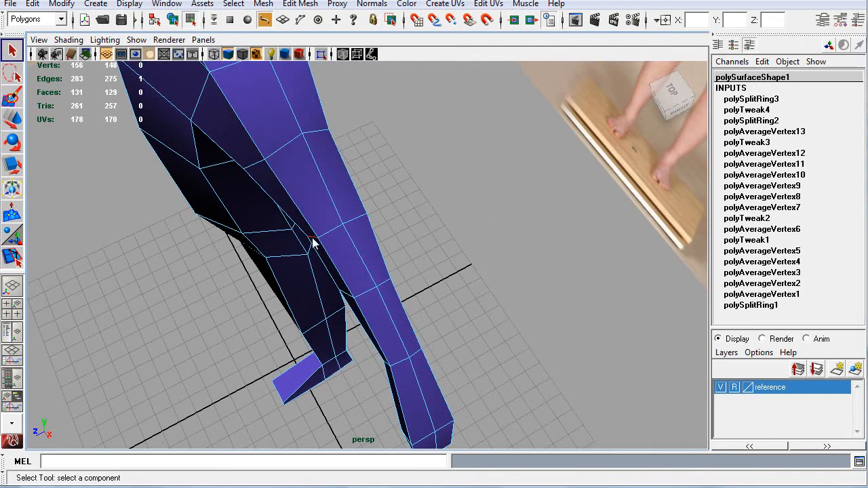
pyautogui.moveTo(278, 256); pyautogui.dragTo(290, 254)
# Adjust the front edge of the forearm loop along the depth axis and save the scene.
pyautogui.keyDown('alt'); pyautogui.moveTo(424, 297); pyautogui.dragTo(371, 295); pyautogui.keyUp('alt')
pyautogui.click(367, 282)
pyautogui.moveTo(326, 273); pyautogui.dragTo(451, 307)
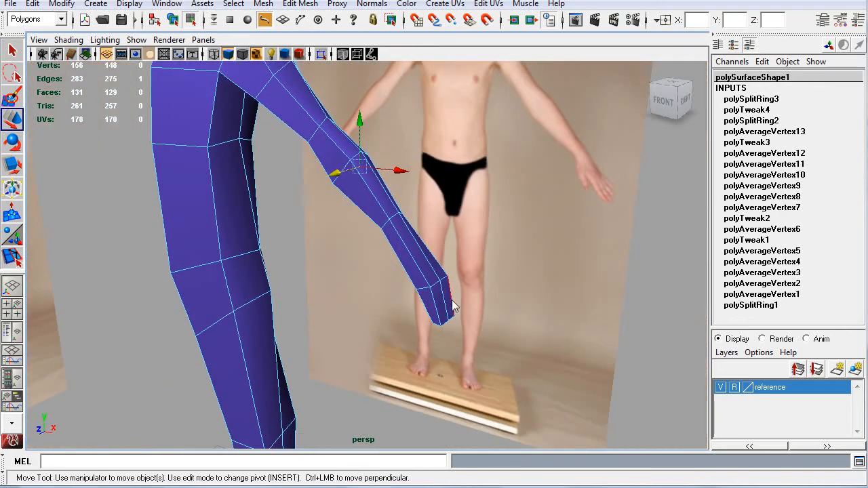
pyautogui.keyDown('alt'); pyautogui.moveTo(275, 227); pyautogui.dragTo(391, 292, button='middle'); pyautogui.keyUp('alt')
pyautogui.hotkey('ctrl', 's')
# Move the two front vertices on the outer side of the upper-arm loop slightly backward along the depth axis.
pyautogui.keyDown('alt'); pyautogui.moveTo(430, 284); pyautogui.dragTo(346, 302); pyautogui.keyUp('alt')
pyautogui.keyDown('alt'); pyautogui.moveTo(346, 298); pyautogui.dragTo(434, 272, button='right'); pyautogui.keyUp('alt')
pyautogui.keyDown('alt'); pyautogui.moveTo(433, 273); pyautogui.dragTo(340, 304, button='middle'); pyautogui.keyUp('alt')
pyautogui.keyDown('alt'); pyautogui.moveTo(312, 205); pyautogui.dragTo(348, 284, button='middle'); pyautogui.keyUp('alt')
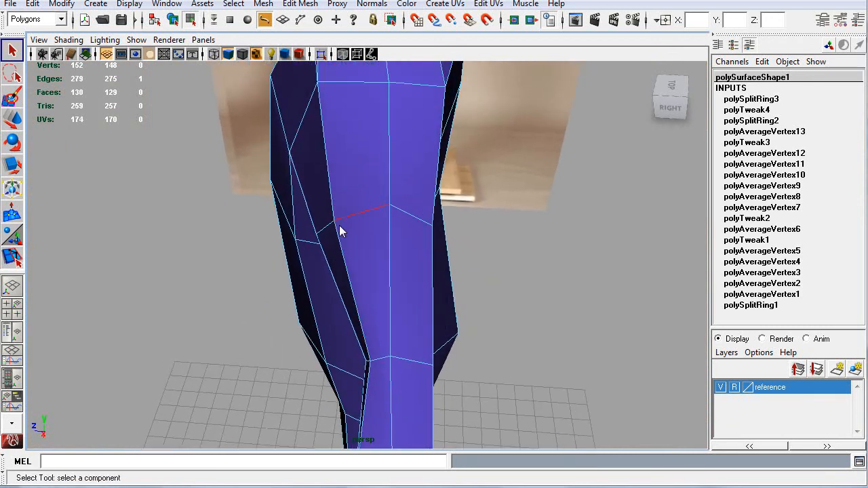
pyautogui.moveTo(276, 223); pyautogui.dragTo(277, 224, button='right')
pyautogui.keyDown('alt'); pyautogui.moveTo(310, 244); pyautogui.dragTo(432, 189); pyautogui.keyUp('alt')
pyautogui.keyDown('alt'); pyautogui.moveTo(393, 226); pyautogui.dragTo(345, 307); pyautogui.keyUp('alt')
pyautogui.click(447, 139)
pyautogui.keyDown('shift'); pyautogui.click(420, 161); pyautogui.keyUp('shift')
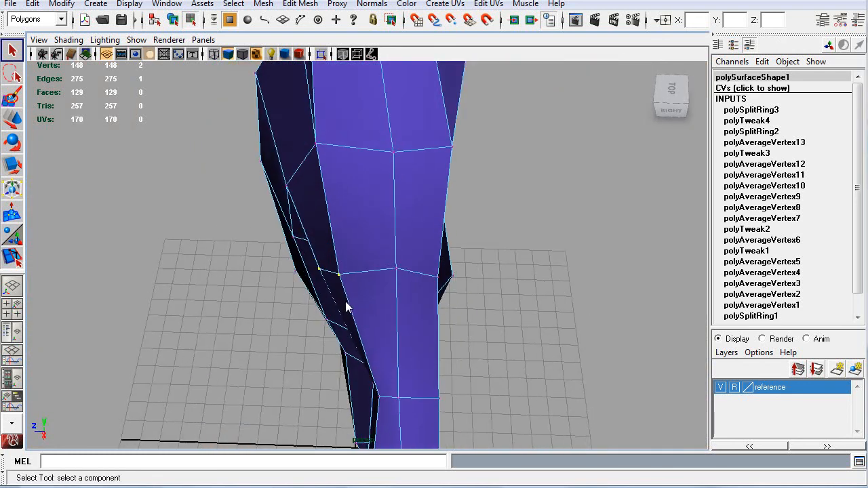
pyautogui.press('w')
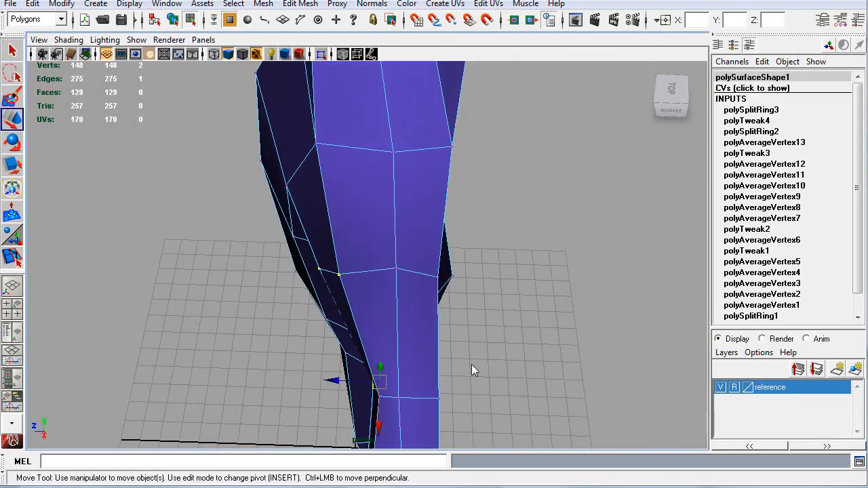
pyautogui.scroll(-6, 376, 384)
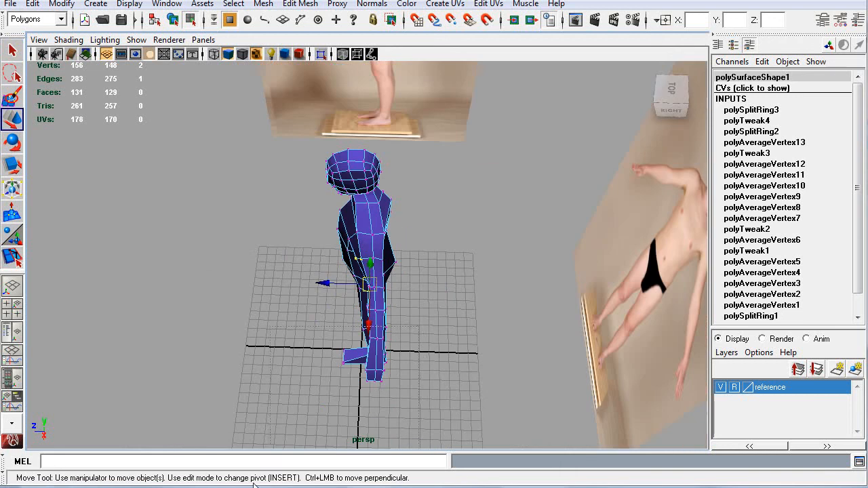
pyautogui.scroll(5, 342, 359)
pyautogui.keyDown('alt'); pyautogui.moveTo(309, 359); pyautogui.dragTo(473, 257); pyautogui.keyUp('alt')
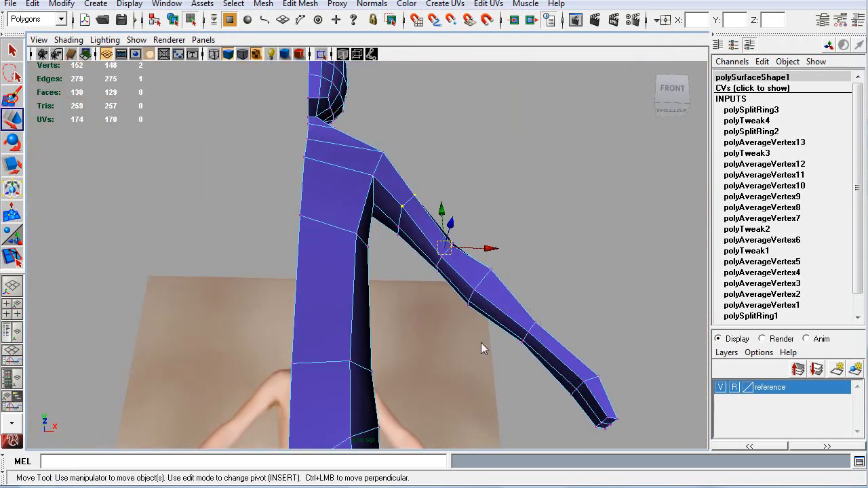
pyautogui.click(481, 342)
pyautogui.click(414, 195)
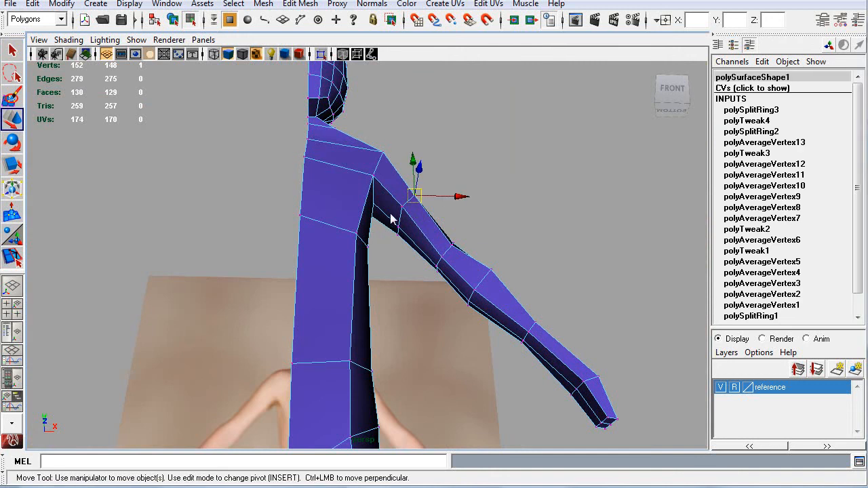
pyautogui.keyDown('shift'); pyautogui.click(402, 207); pyautogui.keyUp('shift')
pyautogui.keyDown('alt'); pyautogui.moveTo(536, 251); pyautogui.dragTo(388, 338); pyautogui.keyUp('alt')
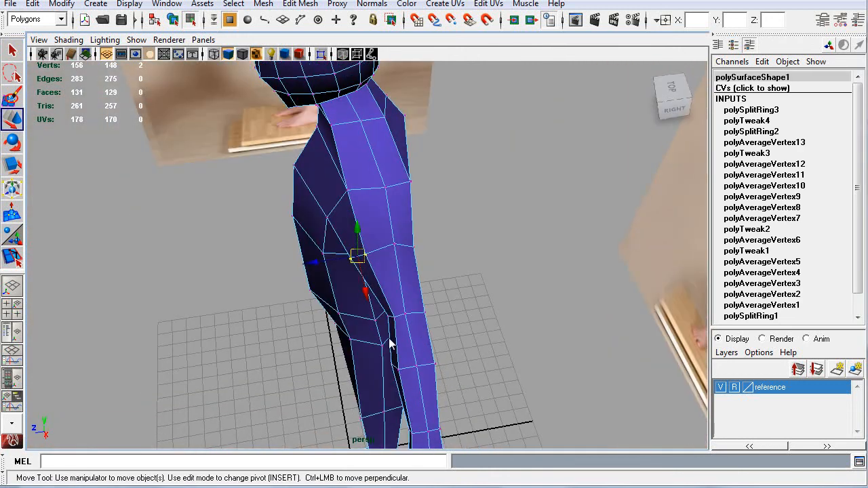
pyautogui.moveTo(314, 264); pyautogui.dragTo(320, 263)
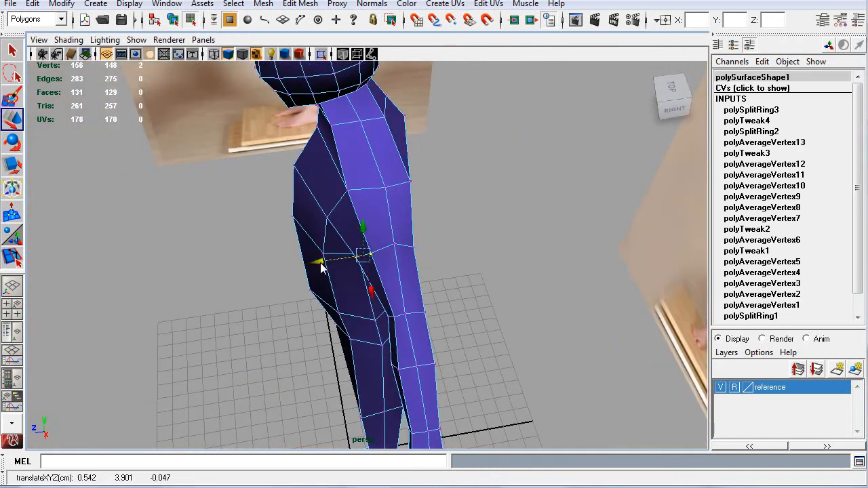
# Undo the last upper-arm vertex move and try shifting two vertices at the front of the shoulder along the depth axis.
pyautogui.hotkey('ctrl', 'z')
pyautogui.click(348, 192)
pyautogui.keyDown('shift'); pyautogui.click(329, 218); pyautogui.keyUp('shift')
pyautogui.moveTo(294, 213); pyautogui.dragTo(301, 214)
pyautogui.hotkey('ctrl', 'z')
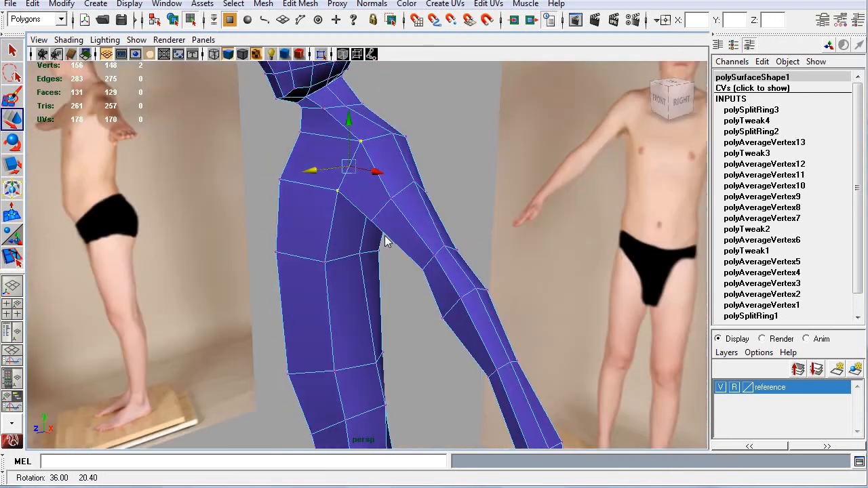
pyautogui.keyDown('alt'); pyautogui.moveTo(366, 291); pyautogui.dragTo(420, 256); pyautogui.keyUp('alt')
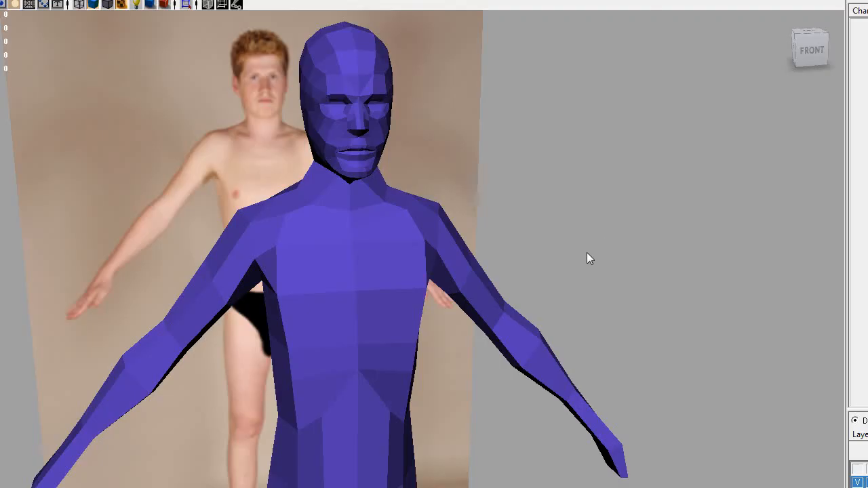
# Examine the mirrored full-body model from the front and side, comparing its proportions with the reference photos.
pyautogui.keyDown('alt'); pyautogui.moveTo(608, 244); pyautogui.dragTo(394, 372, button='middle'); pyautogui.keyUp('alt')
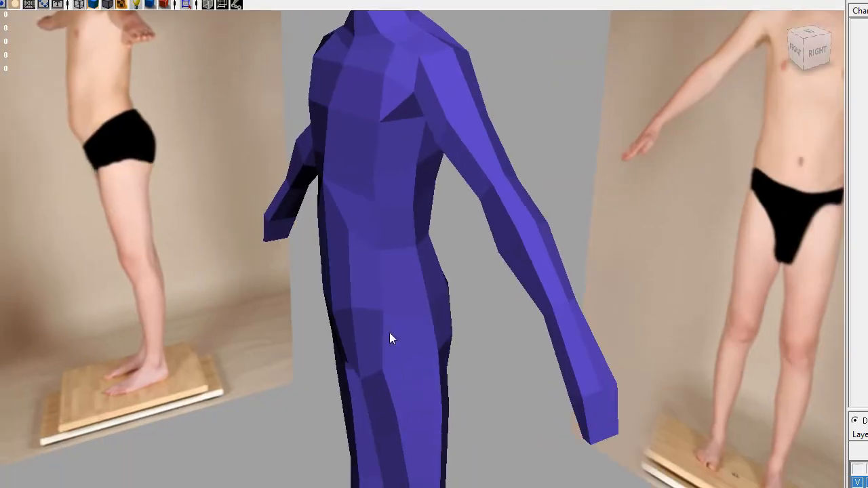
pyautogui.scroll(-4, 391, 366)
pyautogui.keyDown('alt'); pyautogui.moveTo(372, 244); pyautogui.dragTo(399, 322, button='middle'); pyautogui.keyUp('alt')
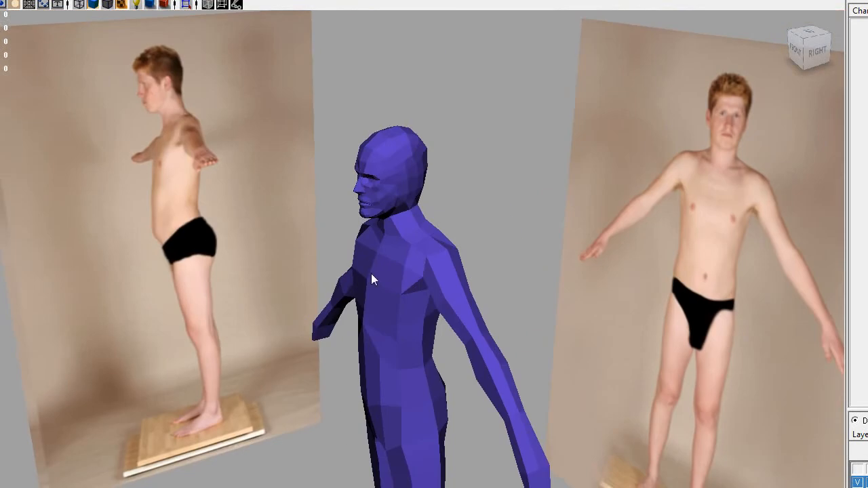
pyautogui.keyDown('alt'); pyautogui.moveTo(371, 274); pyautogui.dragTo(372, 219, button='middle'); pyautogui.keyUp('alt')
pyautogui.press('f')
pyautogui.moveTo(373, 314); pyautogui.dragTo(293, 219, button='middle')
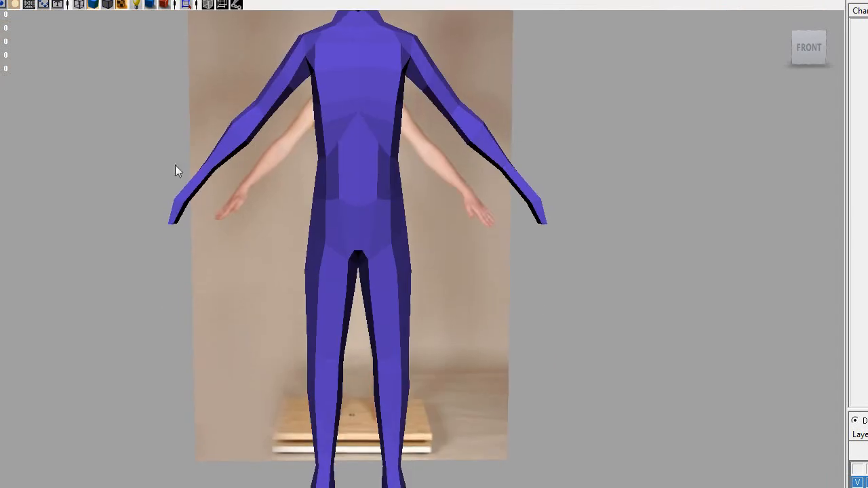
pyautogui.moveTo(111, 79); pyautogui.dragTo(228, 207, button='middle')
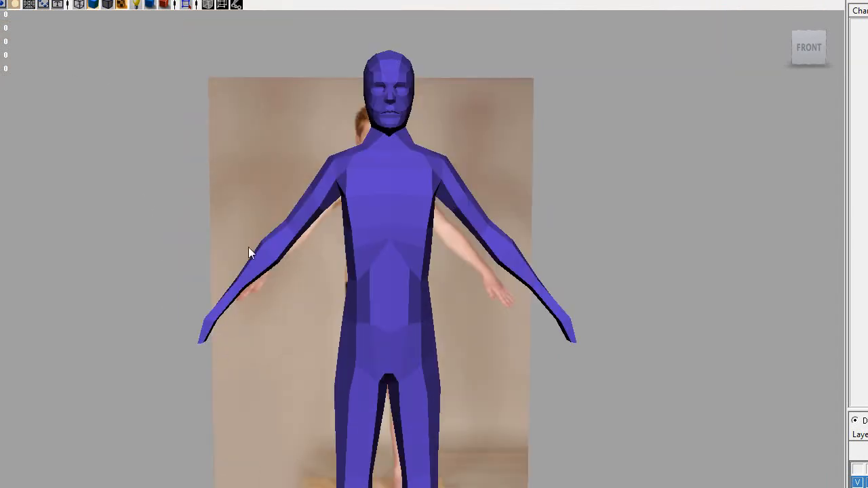
# Delete the diagonal edge on the forehead that runs up and outward from the top of the nose bridge.
pyautogui.click(400, 213)
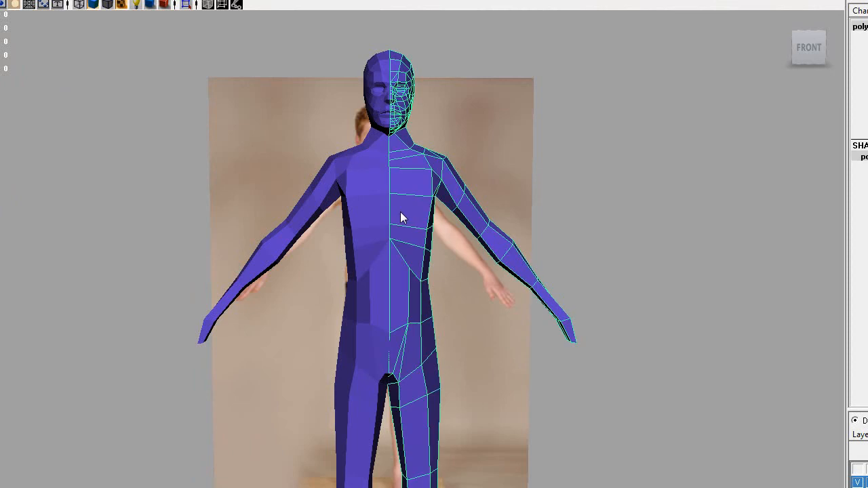
pyautogui.moveTo(400, 212); pyautogui.dragTo(469, 369, button='middle')
pyautogui.scroll(3, 464, 271)
pyautogui.keyDown('alt'); pyautogui.moveTo(502, 271); pyautogui.dragTo(383, 263); pyautogui.keyUp('alt')
pyautogui.scroll(6, 382, 263)
pyautogui.keyDown('alt'); pyautogui.moveTo(393, 176); pyautogui.dragTo(377, 384, button='middle'); pyautogui.keyUp('alt')
pyautogui.keyDown('alt'); pyautogui.moveTo(345, 295); pyautogui.dragTo(330, 361, button='middle'); pyautogui.keyUp('alt')
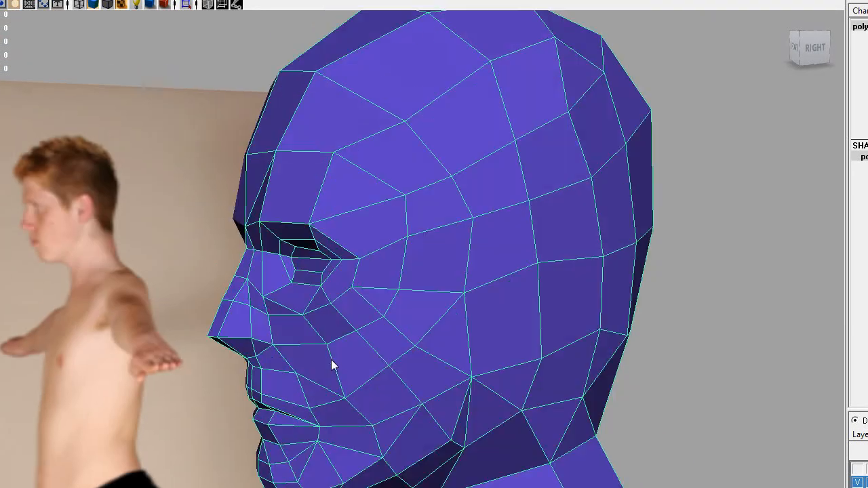
pyautogui.scroll(-4, 245, 333)
pyautogui.keyDown('alt'); pyautogui.moveTo(225, 338); pyautogui.dragTo(302, 316); pyautogui.keyUp('alt')
pyautogui.keyDown('alt'); pyautogui.moveTo(302, 316); pyautogui.dragTo(419, 320, button='right'); pyautogui.keyUp('alt')
pyautogui.keyDown('alt'); pyautogui.moveTo(493, 237); pyautogui.dragTo(476, 243, button='middle'); pyautogui.keyUp('alt')
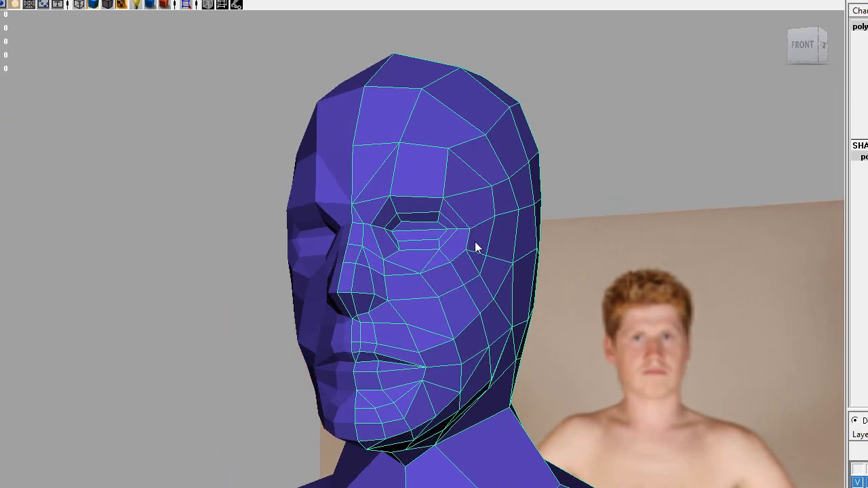
pyautogui.click(377, 171)
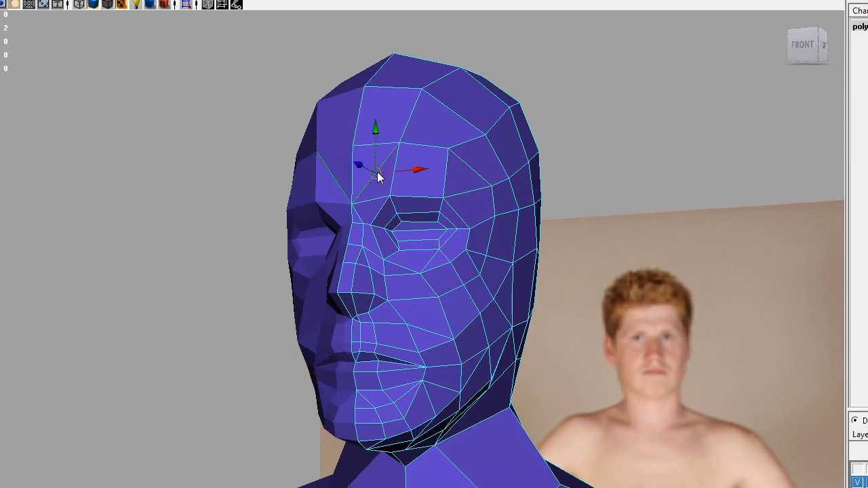
pyautogui.keyDown('shift'); pyautogui.moveTo(377, 174); pyautogui.dragTo(332, 188, button='right'); pyautogui.keyUp('shift')
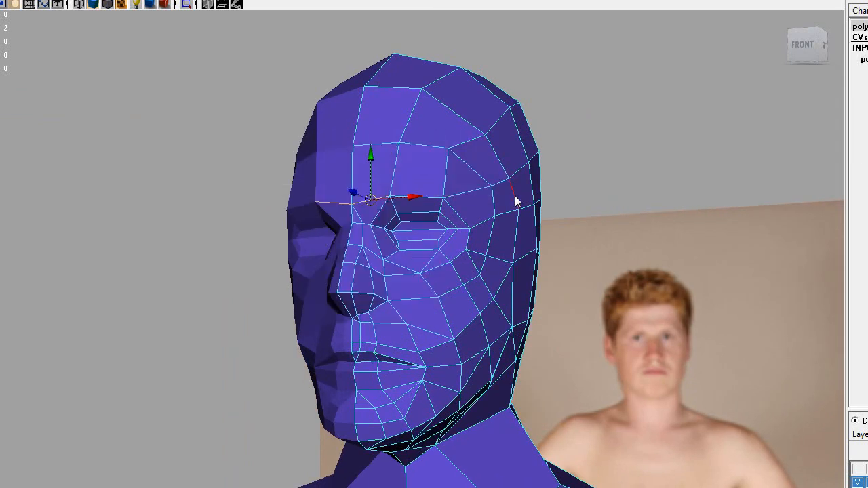
# Try deleting the row of edges across the upper lip just beneath the nose, and undo the deletion.
pyautogui.scroll(3, 472, 193)
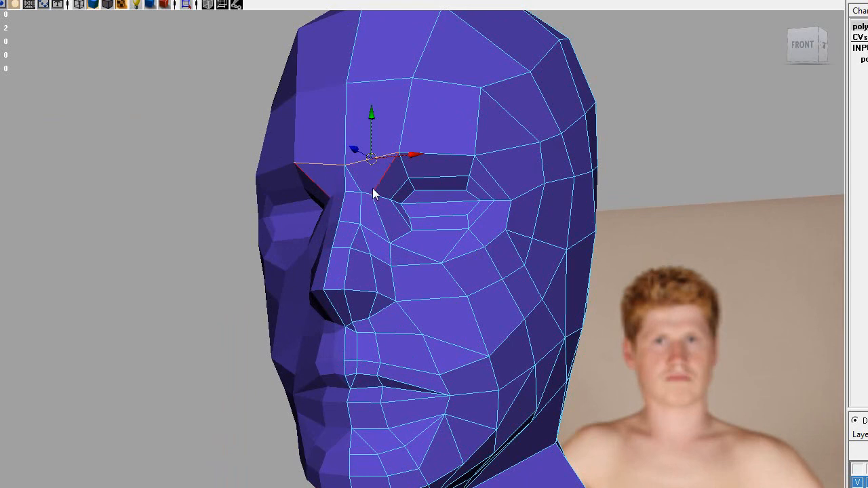
pyautogui.keyDown('alt'); pyautogui.moveTo(443, 343); pyautogui.dragTo(442, 289, button='middle'); pyautogui.keyUp('alt')
pyautogui.keyDown('alt'); pyautogui.moveTo(412, 327); pyautogui.dragTo(415, 301); pyautogui.keyUp('alt')
pyautogui.scroll(3, 411, 264)
pyautogui.keyDown('alt'); pyautogui.moveTo(411, 263); pyautogui.dragTo(373, 244); pyautogui.keyUp('alt')
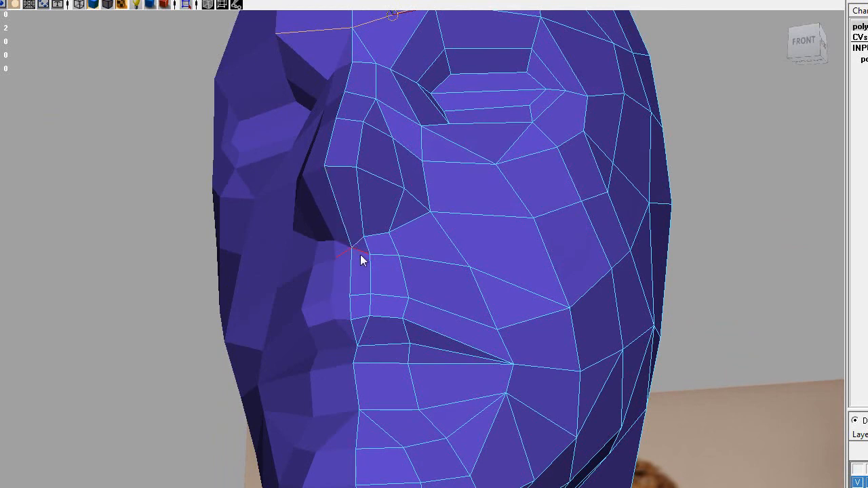
pyautogui.keyDown('alt'); pyautogui.moveTo(463, 284); pyautogui.dragTo(300, 251); pyautogui.keyUp('alt')
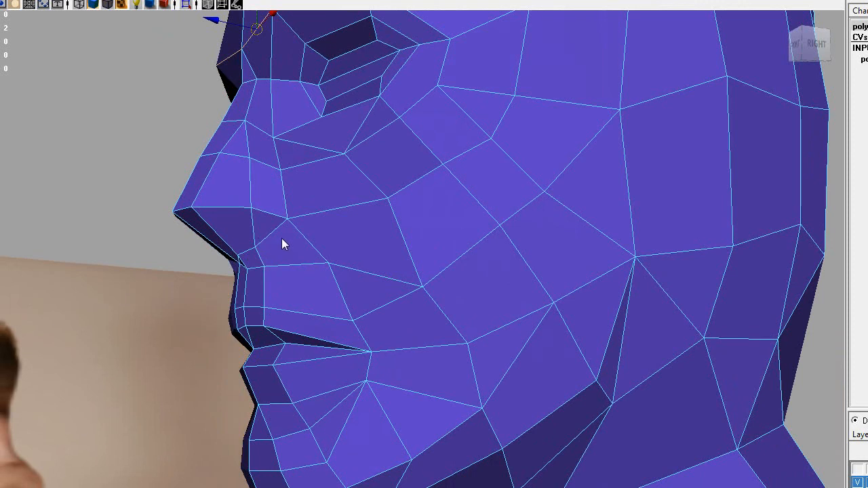
pyautogui.keyDown('alt'); pyautogui.moveTo(224, 272); pyautogui.dragTo(345, 289); pyautogui.keyUp('alt')
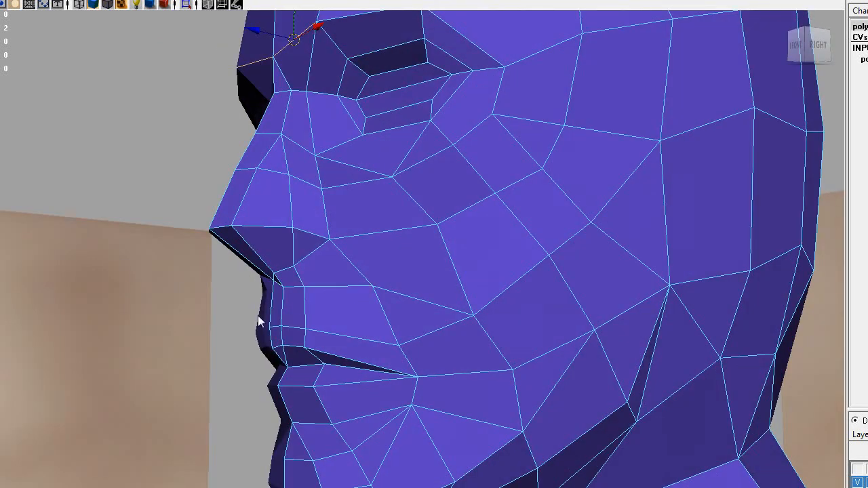
pyautogui.keyDown('alt'); pyautogui.moveTo(314, 316); pyautogui.dragTo(398, 254); pyautogui.keyUp('alt')
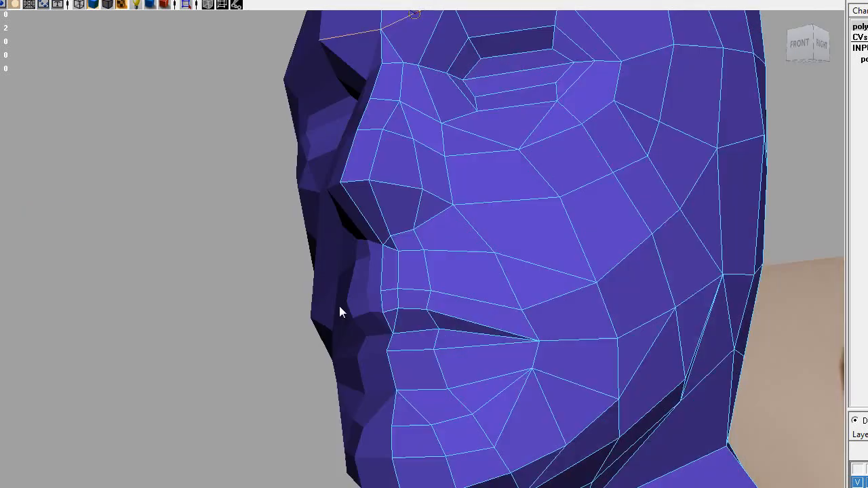
pyautogui.click(393, 246)
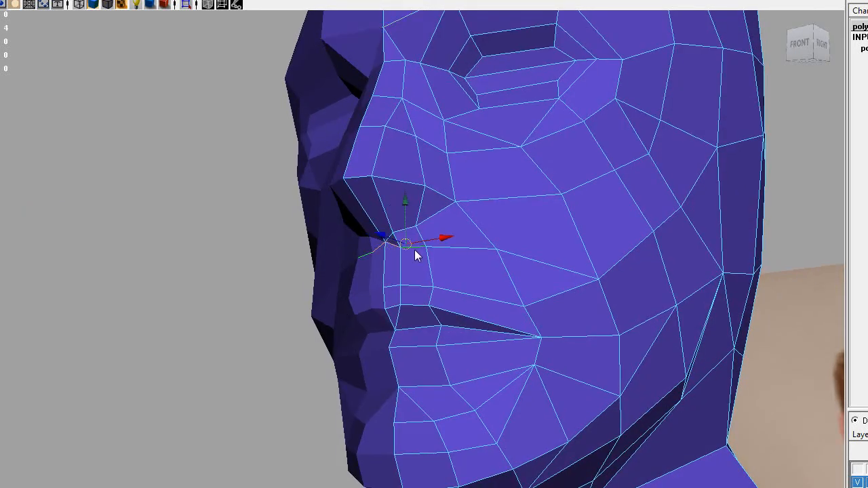
pyautogui.press('Delete')
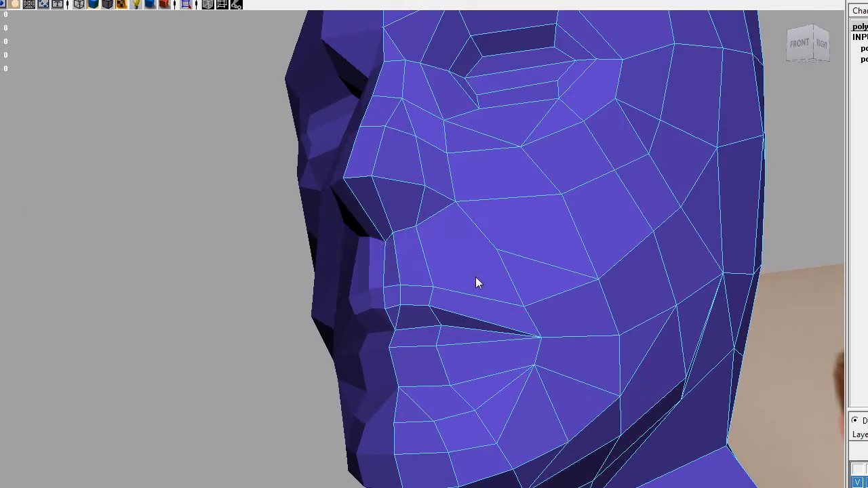
pyautogui.keyDown('alt'); pyautogui.moveTo(517, 273); pyautogui.dragTo(289, 332); pyautogui.keyUp('alt')
pyautogui.click(303, 320)
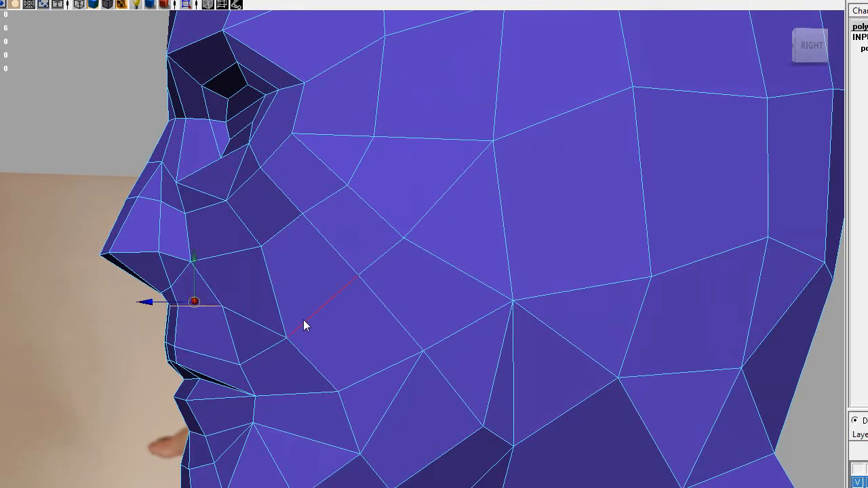
pyautogui.hotkey('ctrl', 'z')
# Delete the connected horizontal edges running from beneath the nose across the upper lip to the cheek.
pyautogui.scroll(-10, 300, 321)
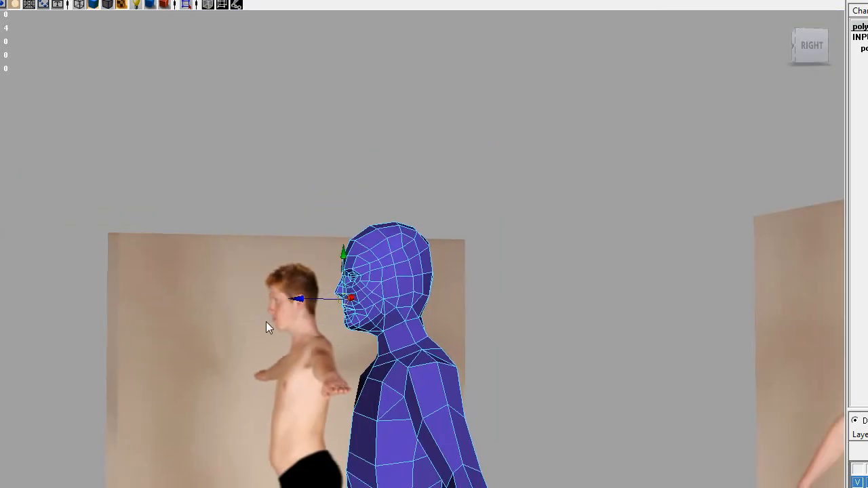
pyautogui.scroll(6, 266, 321)
pyautogui.scroll(5, 268, 321)
pyautogui.keyDown('alt'); pyautogui.moveTo(198, 294); pyautogui.dragTo(292, 283); pyautogui.keyUp('alt')
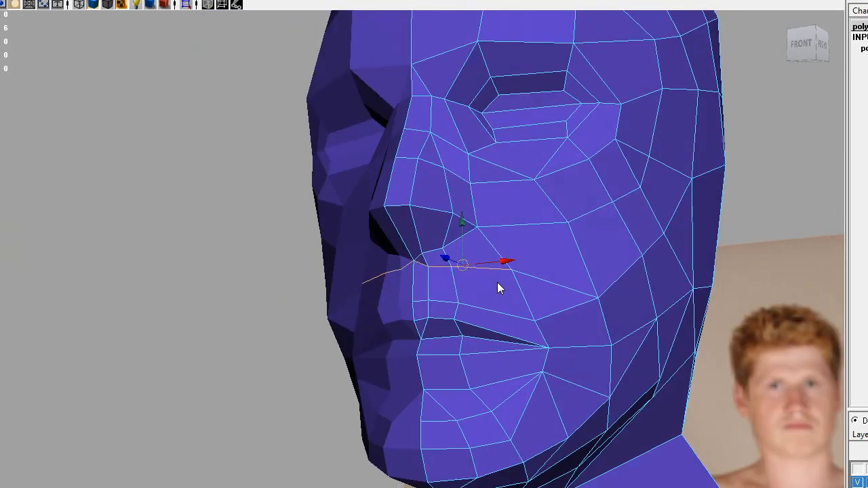
pyautogui.keyDown('shift'); pyautogui.moveTo(497, 279); pyautogui.dragTo(473, 295, button='right'); pyautogui.keyUp('shift')
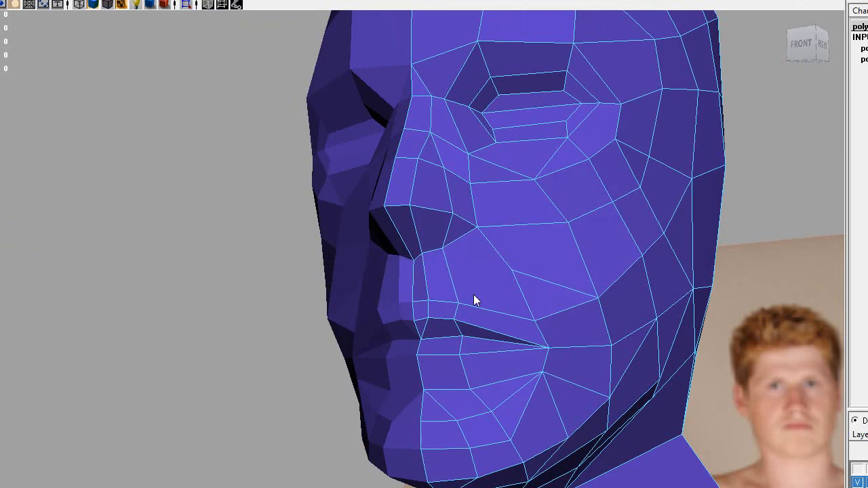
# Delete the leftover diagonal edge on the cheek between the smile line and the next cheek loop.
pyautogui.scroll(4, 399, 297)
pyautogui.scroll(-4, 399, 297)
pyautogui.keyDown('alt'); pyautogui.moveTo(531, 312); pyautogui.dragTo(496, 309); pyautogui.keyUp('alt')
pyautogui.click(489, 269)
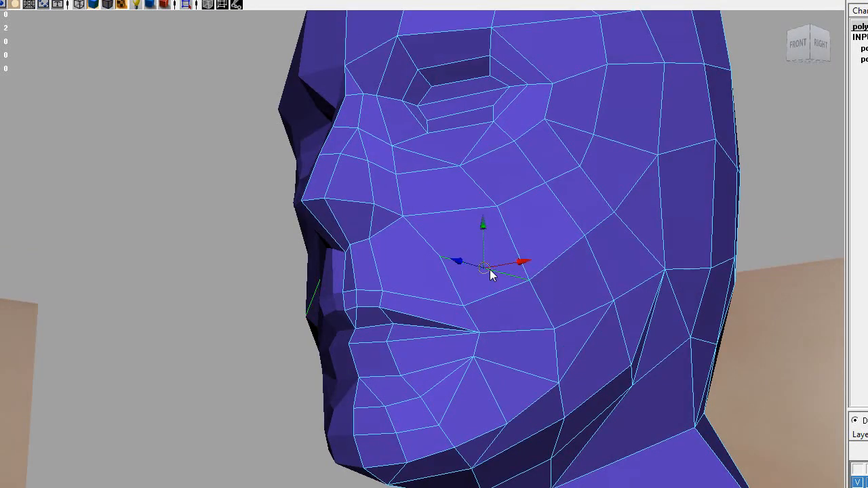
pyautogui.press('Delete')
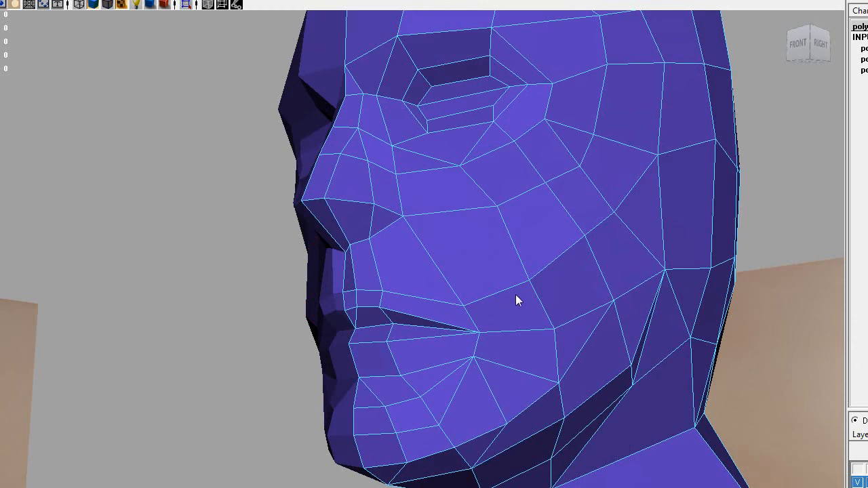
# Delete the edge running down from below the mouth corner together with the horizontal edges across the chin.
pyautogui.keyDown('alt'); pyautogui.moveTo(496, 260); pyautogui.dragTo(460, 202, button='middle'); pyautogui.keyUp('alt')
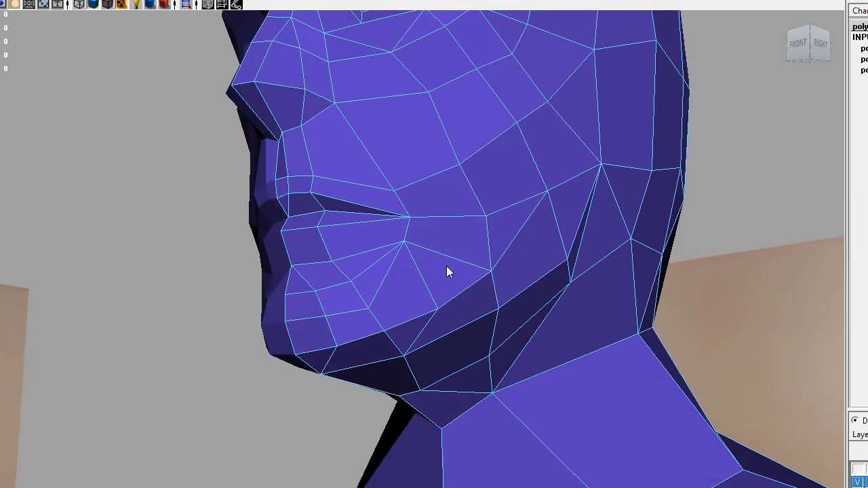
pyautogui.keyDown('alt'); pyautogui.moveTo(439, 263); pyautogui.dragTo(424, 272); pyautogui.keyUp('alt')
pyautogui.click(420, 271)
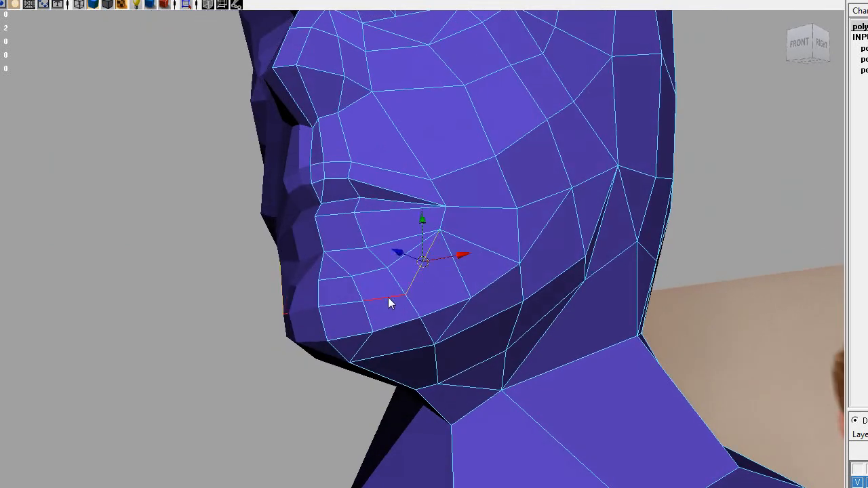
pyautogui.keyDown('shift'); pyautogui.click(335, 303); pyautogui.keyUp('shift')
pyautogui.keyDown('shift'); pyautogui.moveTo(335, 303); pyautogui.dragTo(315, 324, button='right'); pyautogui.keyUp('shift')
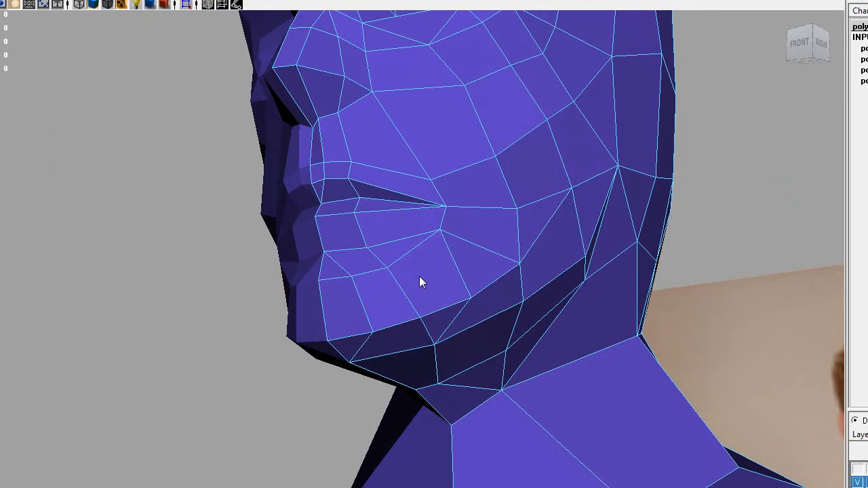
# Split the chin face with a new edge from the vertex below the lower lip down to the jawline vertex.
pyautogui.scroll(-10, 418, 274)
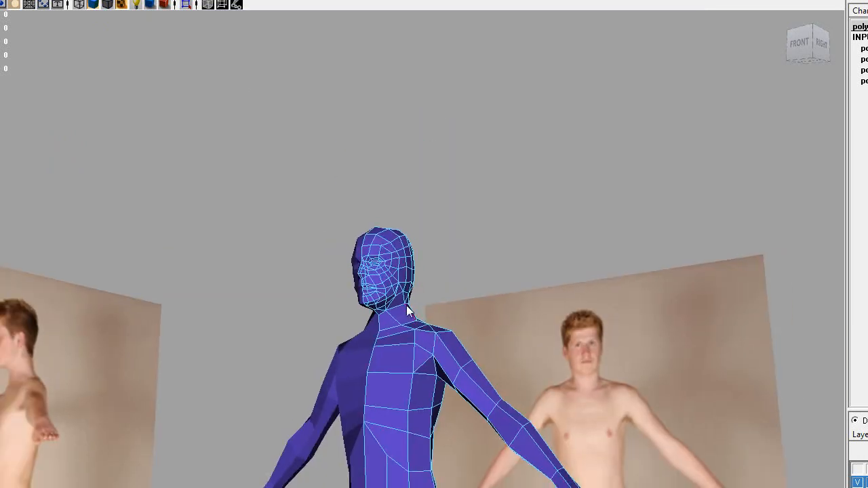
pyautogui.scroll(8, 406, 307)
pyautogui.keyDown('alt'); pyautogui.moveTo(438, 235); pyautogui.dragTo(437, 268, button='middle'); pyautogui.keyUp('alt')
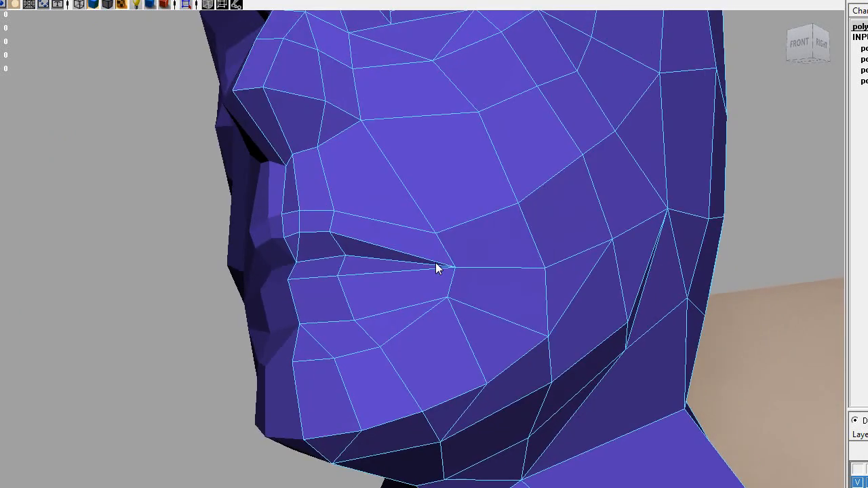
pyautogui.scroll(-3, 402, 349)
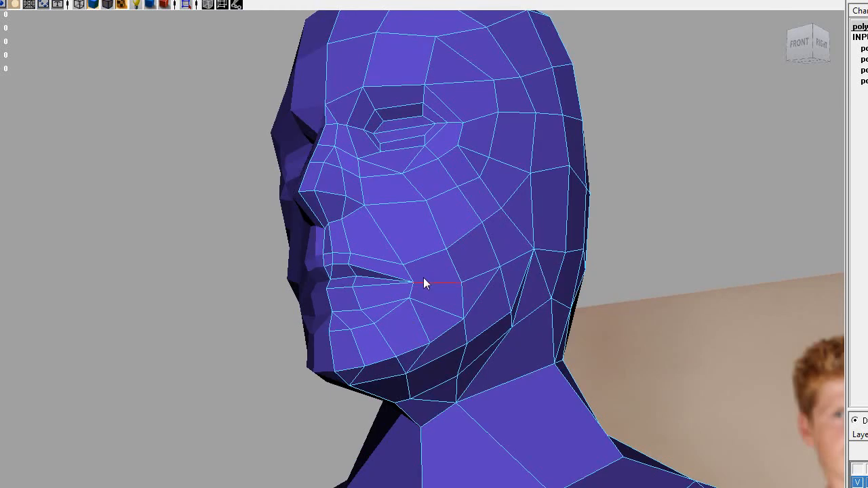
pyautogui.keyDown('alt'); pyautogui.moveTo(406, 331); pyautogui.dragTo(423, 347); pyautogui.keyUp('alt')
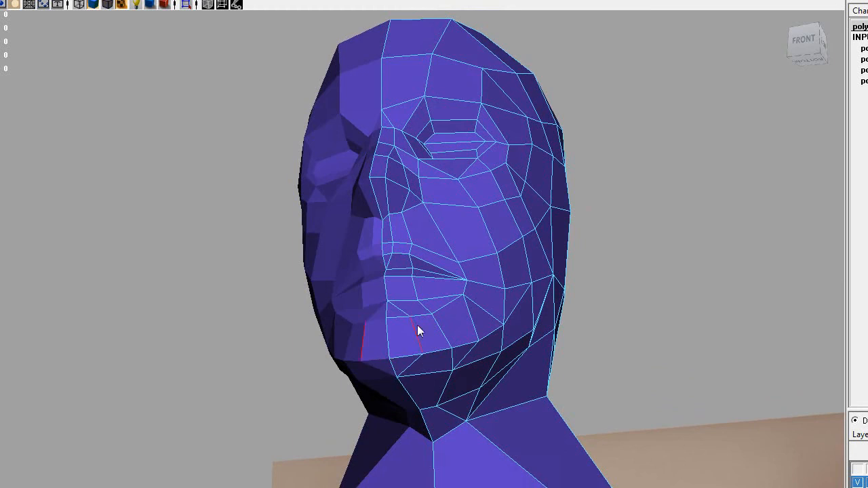
pyautogui.keyDown('shift'); pyautogui.moveTo(413, 320); pyautogui.dragTo(537, 445, button='right'); pyautogui.keyUp('shift')
pyautogui.moveTo(419, 316); pyautogui.dragTo(443, 319)
pyautogui.click(423, 353)
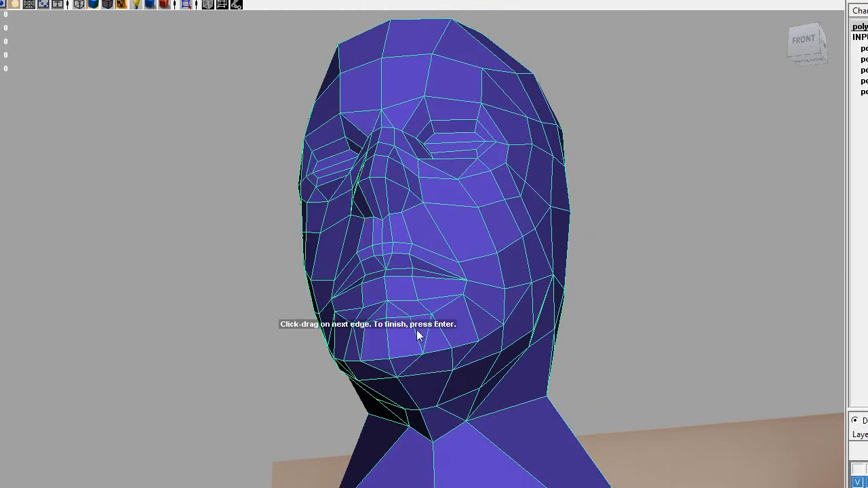
# Delete the short diagonal edge below the lower lip and the old vertical chin edge beside the new split.
pyautogui.moveTo(415, 347); pyautogui.dragTo(415, 304, button='right')
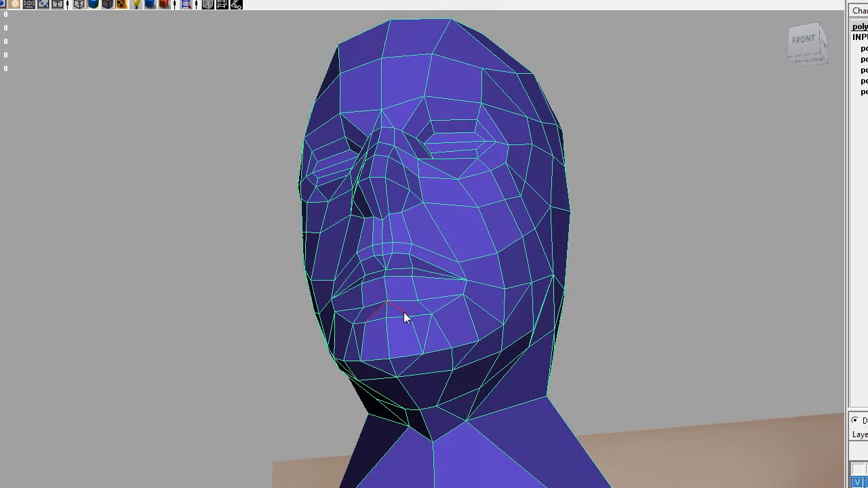
pyautogui.click(404, 312)
pyautogui.keyDown('shift'); pyautogui.moveTo(417, 341); pyautogui.dragTo(390, 351, button='right'); pyautogui.keyUp('shift')
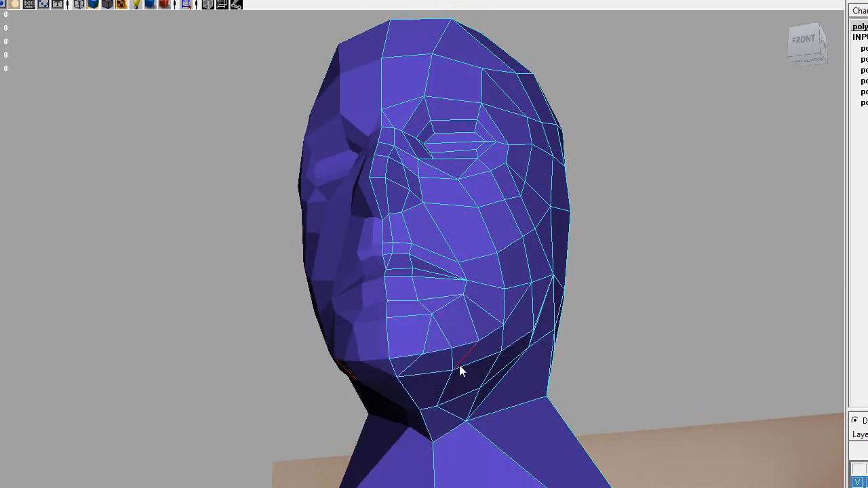
pyautogui.keyDown('alt'); pyautogui.moveTo(607, 301); pyautogui.dragTo(400, 297); pyautogui.keyUp('alt')
pyautogui.scroll(3, 422, 375)
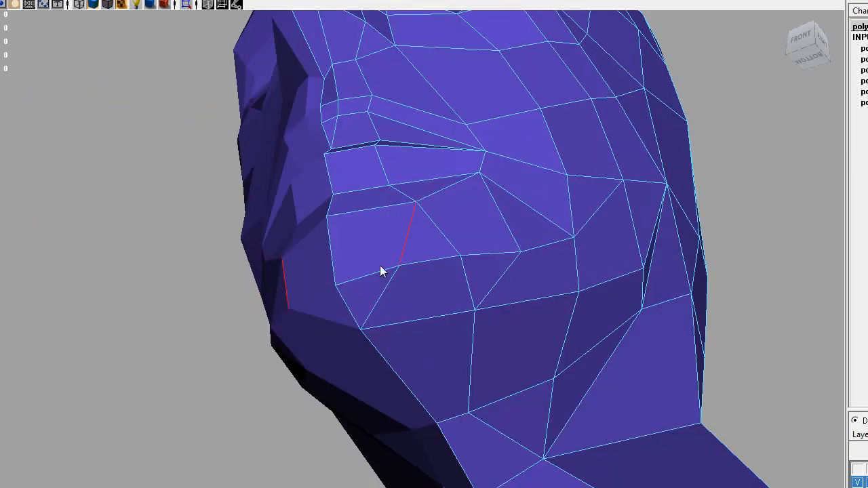
# Merge the extra chin vertex below the lower lip into its neighbour toward the cheek and delete the leftover diagonal edge.
pyautogui.click(399, 272)
pyautogui.moveTo(400, 271); pyautogui.dragTo(458, 263)
pyautogui.keyDown('alt'); pyautogui.moveTo(544, 303); pyautogui.dragTo(485, 336); pyautogui.keyUp('alt')
pyautogui.moveTo(309, 381); pyautogui.dragTo(257, 446)
pyautogui.keyDown('shift'); pyautogui.moveTo(271, 418); pyautogui.dragTo(331, 368, button='right'); pyautogui.keyUp('shift')
pyautogui.scroll(-3, 333, 368)
pyautogui.scroll(-4, 333, 372)
pyautogui.press('q')
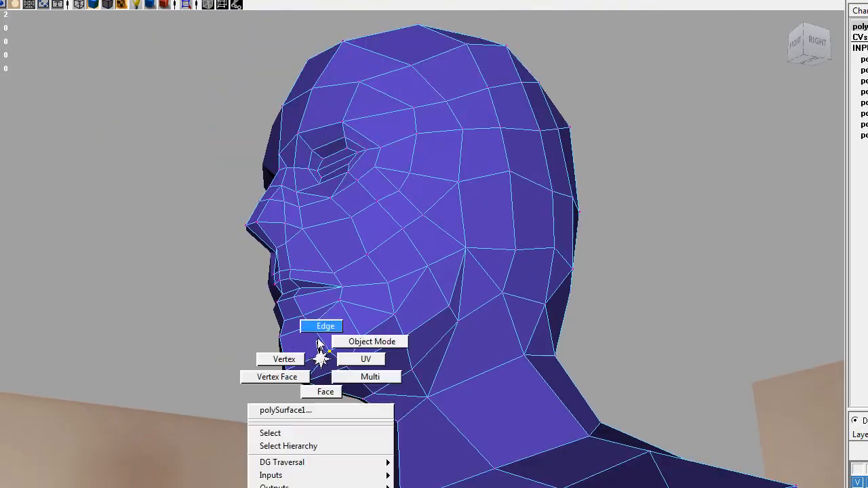
pyautogui.click(314, 376)
pyautogui.press('Delete')
# Examine the edge flow of the chin, jaw and cheek on the selected mesh from several angles.
pyautogui.keyDown('alt'); pyautogui.moveTo(289, 388); pyautogui.dragTo(288, 411); pyautogui.keyUp('alt')
pyautogui.scroll(-5, 287, 411)
pyautogui.moveTo(377, 258); pyautogui.dragTo(427, 242, button='right')
pyautogui.scroll(5, 320, 364)
pyautogui.keyDown('alt'); pyautogui.moveTo(314, 362); pyautogui.dragTo(350, 343); pyautogui.keyUp('alt')
pyautogui.click(511, 368)
pyautogui.scroll(3, 507, 404)
pyautogui.scroll(-3, 515, 380)
pyautogui.keyDown('alt'); pyautogui.moveTo(527, 354); pyautogui.dragTo(445, 378); pyautogui.keyUp('alt')
pyautogui.keyDown('alt'); pyautogui.moveTo(443, 372); pyautogui.dragTo(444, 268, button='middle'); pyautogui.keyUp('alt')
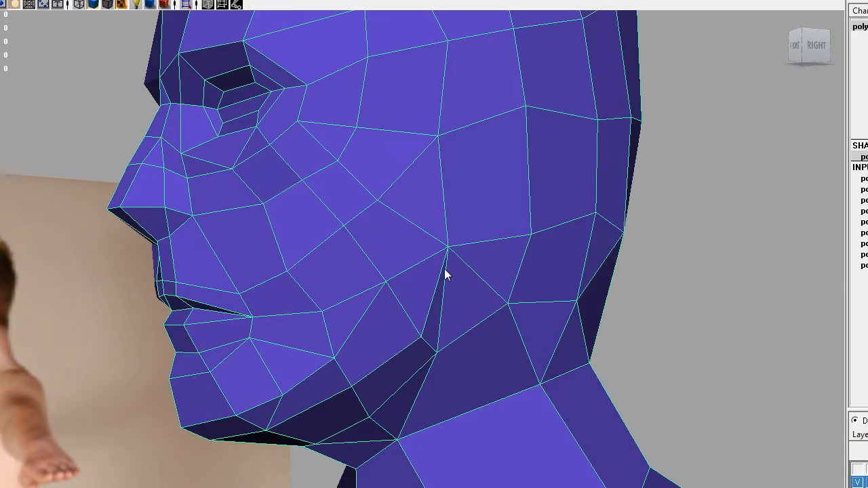
# Merge the lower-cheek vertex below the mouth corner into the next vertex toward the ear.
pyautogui.keyDown('alt'); pyautogui.moveTo(360, 341); pyautogui.dragTo(407, 299); pyautogui.keyUp('alt')
pyautogui.moveTo(448, 333)
pyautogui.keyDown('alt'); pyautogui.mouseDown()
pyautogui.moveTo(441, 286)
pyautogui.moveTo(449, 333)
pyautogui.mouseUp(); pyautogui.keyUp('alt')
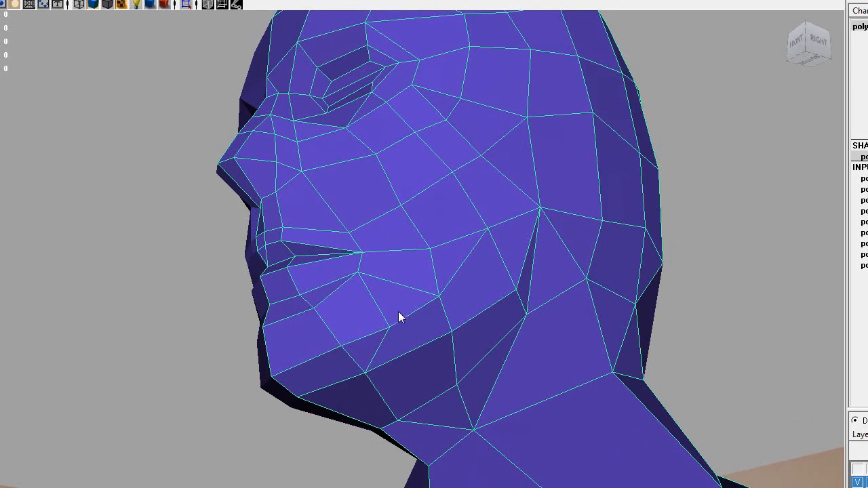
pyautogui.click(391, 327)
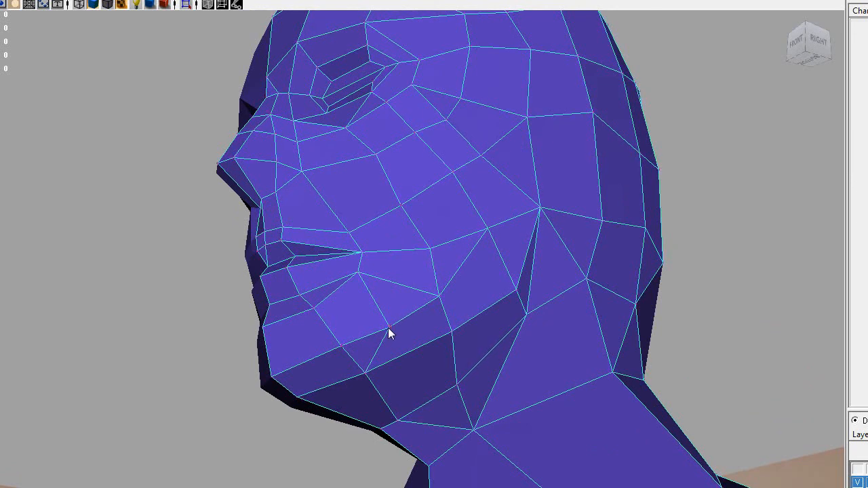
pyautogui.moveTo(391, 328); pyautogui.dragTo(429, 288)
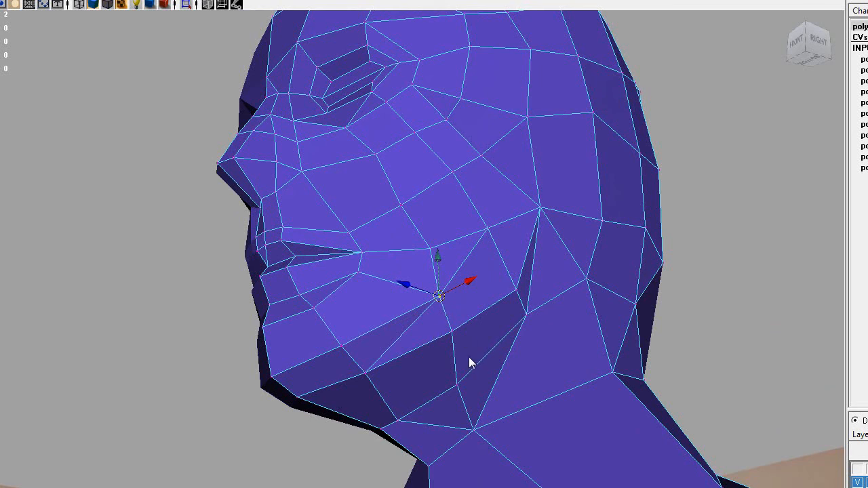
# Delete the leftover diagonal edge across the jaw face below the newly merged cheek vertex.
pyautogui.rightClick(383, 328)
pyautogui.click(387, 297)
pyautogui.click(407, 339)
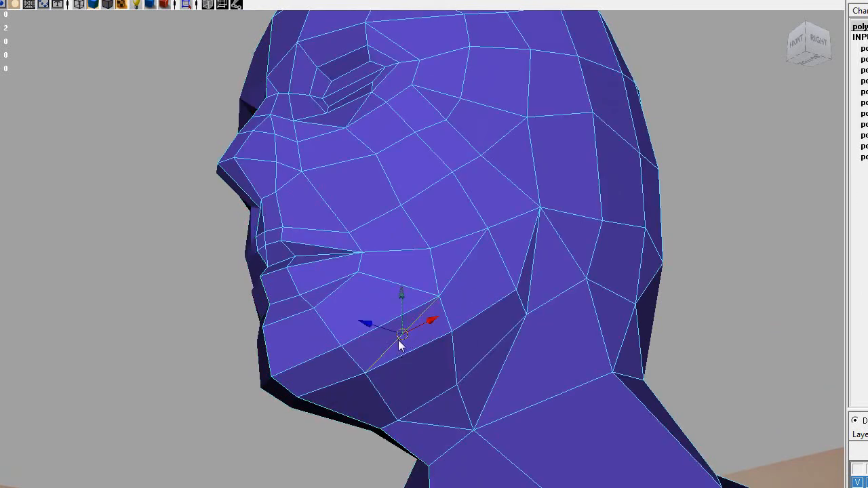
pyautogui.keyDown('shift'); pyautogui.moveTo(399, 341); pyautogui.dragTo(356, 352, button='right'); pyautogui.keyUp('shift')
pyautogui.moveTo(469, 327); pyautogui.dragTo(482, 302, button='right')
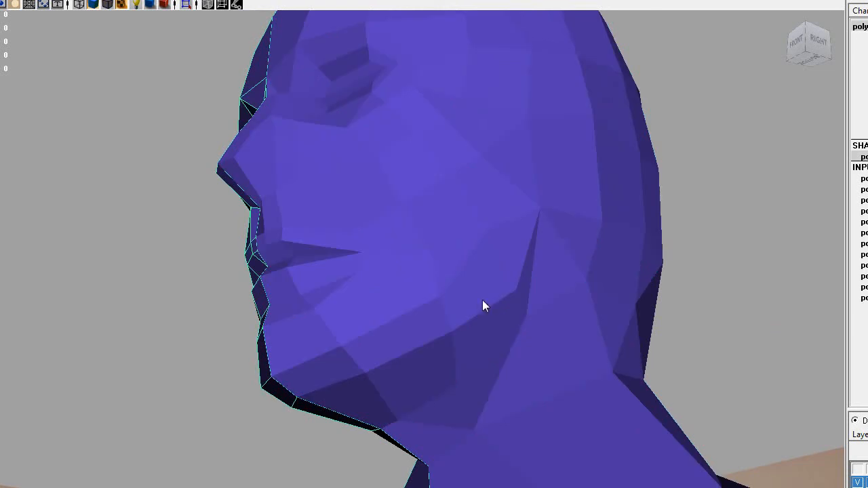
# Merge the lower-cheek vertex into the jawline vertex directly below it.
pyautogui.keyDown('alt'); pyautogui.moveTo(462, 327); pyautogui.dragTo(409, 355); pyautogui.keyUp('alt')
pyautogui.press('F9')
pyautogui.click(388, 322)
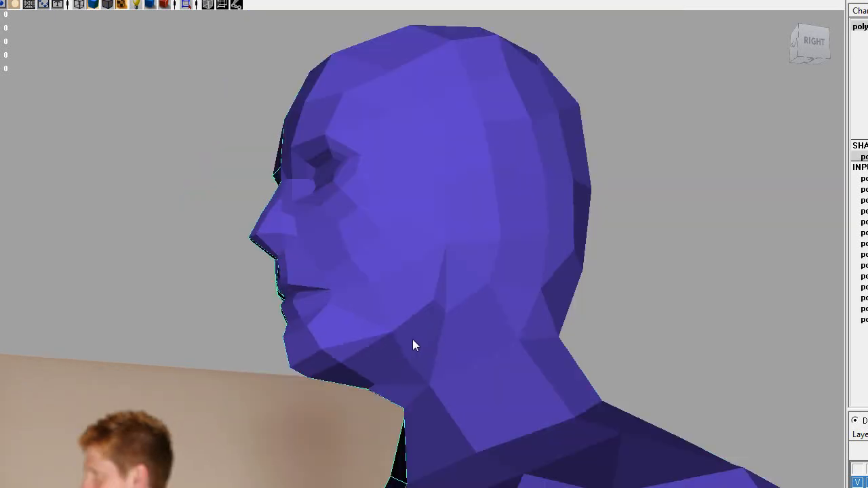
pyautogui.keyDown('alt'); pyautogui.moveTo(412, 339); pyautogui.dragTo(397, 373); pyautogui.keyUp('alt')
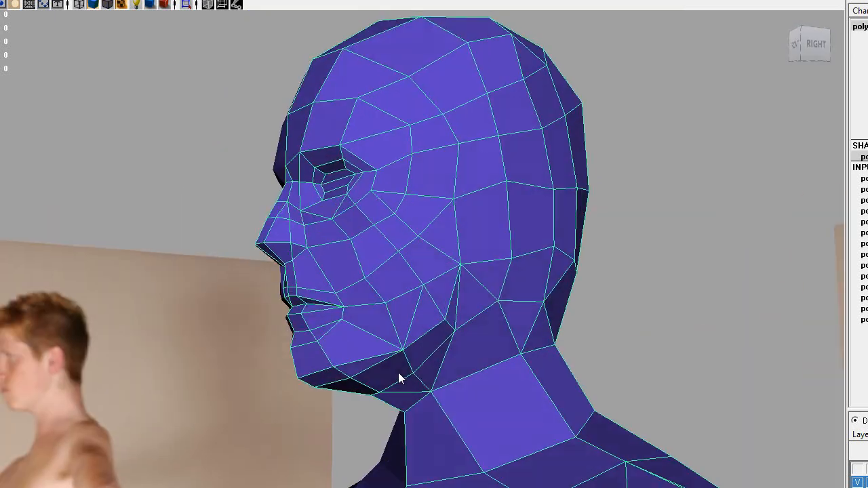
# Preview the model with scene lighting, hide the reference image layer and examine the head's silhouette from several sides.
pyautogui.press('7')
pyautogui.click(570, 337)
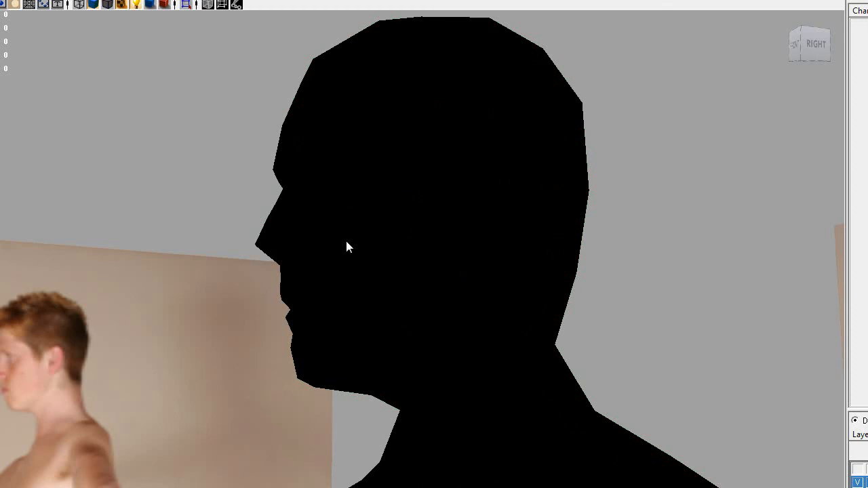
pyautogui.keyDown('alt'); pyautogui.moveTo(622, 317); pyautogui.dragTo(280, 475, button='right'); pyautogui.keyUp('alt')
pyautogui.keyDown('alt'); pyautogui.moveTo(232, 404); pyautogui.dragTo(342, 425); pyautogui.keyUp('alt')
pyautogui.keyDown('alt'); pyautogui.moveTo(342, 425); pyautogui.dragTo(495, 462, button='right'); pyautogui.keyUp('alt')
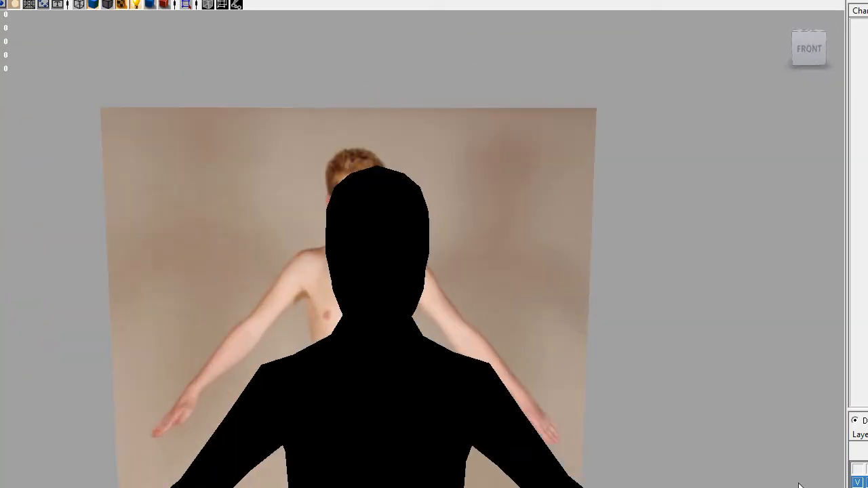
pyautogui.click(858, 483)
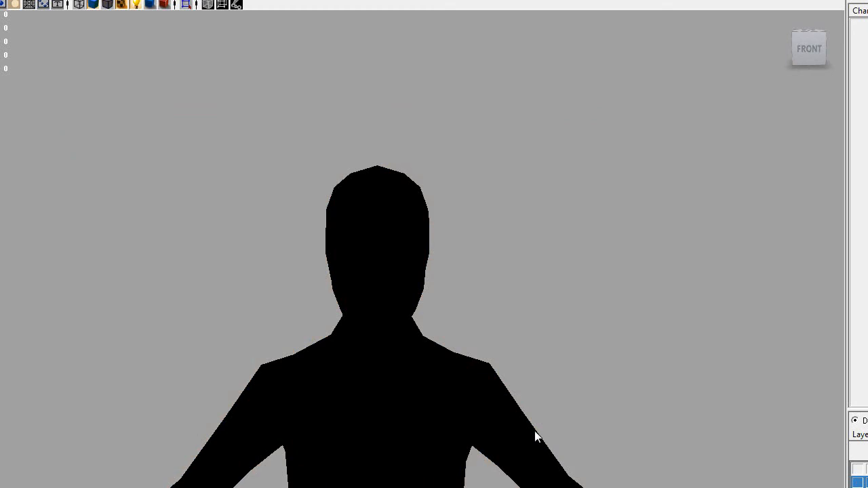
pyautogui.press('l')
pyautogui.keyDown('alt'); pyautogui.moveTo(468, 354); pyautogui.dragTo(159, 393); pyautogui.keyUp('alt')
pyautogui.scroll(5, 332, 417)
pyautogui.scroll(-10, 333, 417)
pyautogui.scroll(5, 342, 379)
pyautogui.keyDown('alt'); pyautogui.moveTo(359, 372); pyautogui.dragTo(469, 370); pyautogui.keyUp('alt')
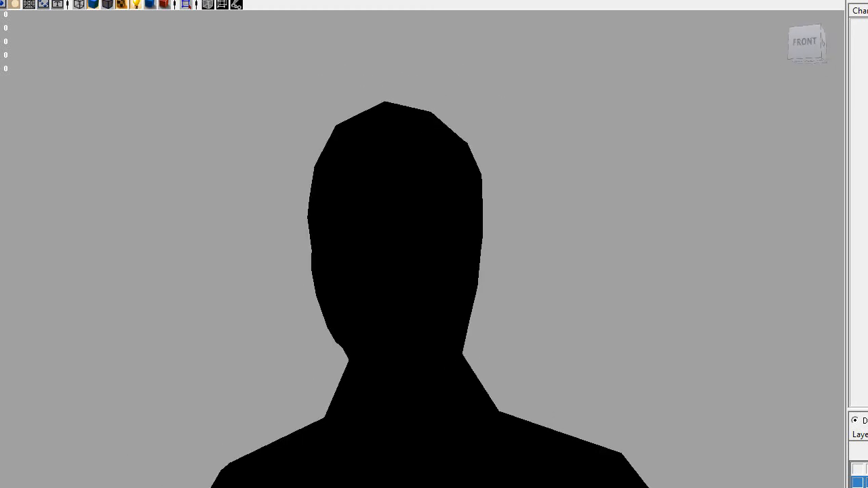
# Show the reference image layer again and return the mesh to normal shaded display.
pyautogui.click(854, 482)
pyautogui.keyDown('alt'); pyautogui.moveTo(545, 359); pyautogui.dragTo(473, 379); pyautogui.keyUp('alt')
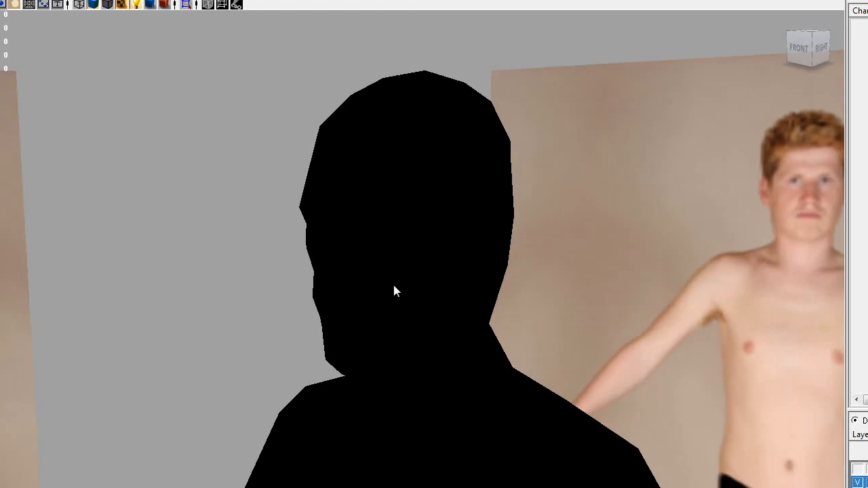
pyautogui.click(394, 284)
pyautogui.press('6')
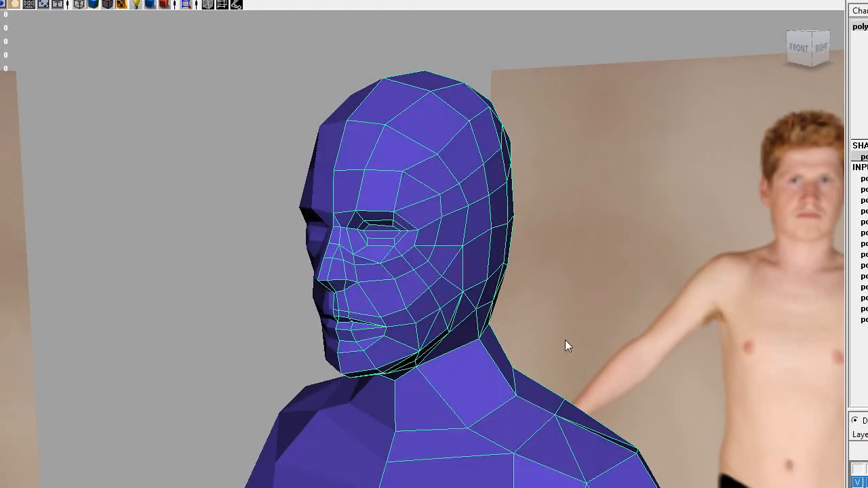
pyautogui.keyDown('alt'); pyautogui.moveTo(473, 379); pyautogui.dragTo(379, 296); pyautogui.keyUp('alt')
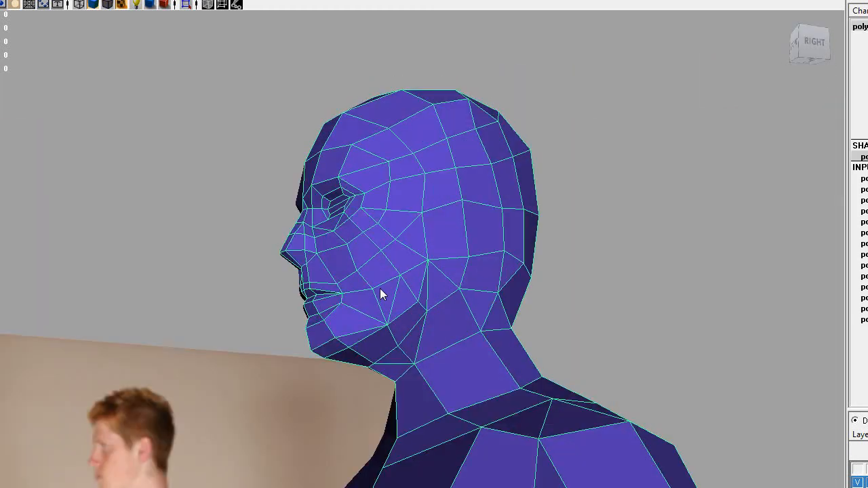
# Undo the last merge of the lower-cheek vertex with the jawline vertex.
pyautogui.keyDown('shift'); pyautogui.click(380, 288); pyautogui.keyUp('shift')
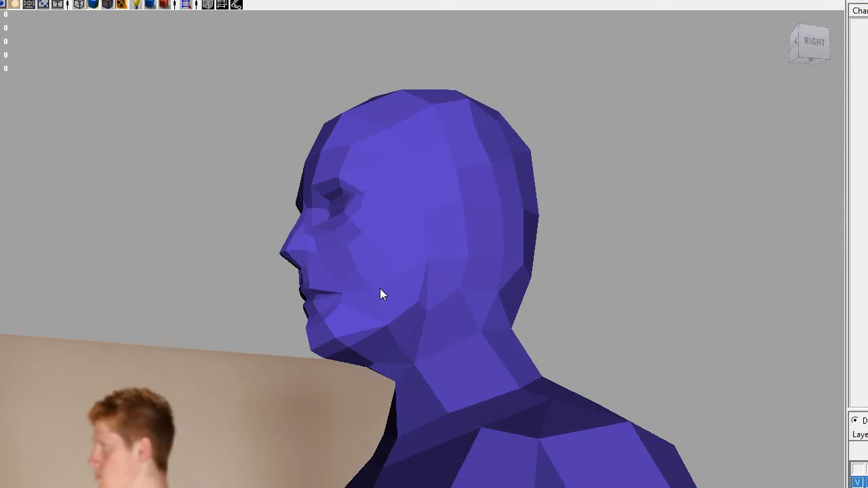
pyautogui.hotkey('ctrl', 'z')
pyautogui.hotkey('ctrl', 'z')
pyautogui.hotkey('ctrl', 'z')
pyautogui.hotkey('ctrl', 'z')
pyautogui.hotkey('ctrl', 'z')
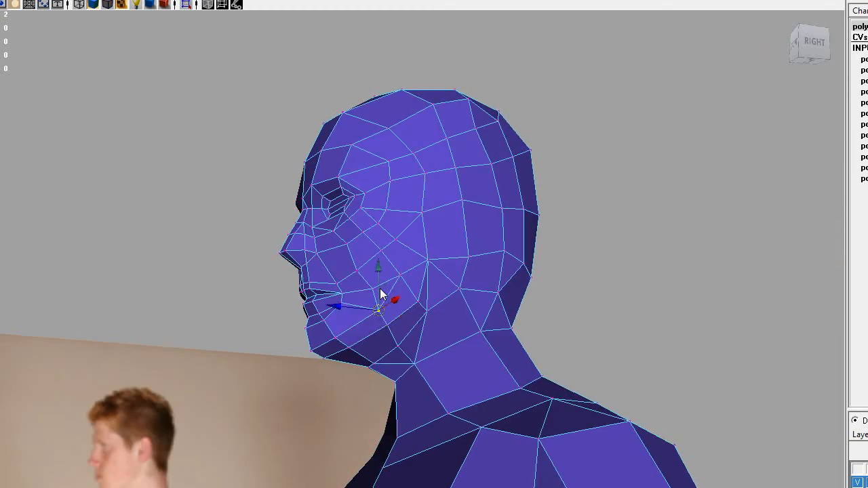
# Snap the lower-cheek vertex onto the jawline vertex below it and merge the two.
pyautogui.hotkey('ctrl', 'z')
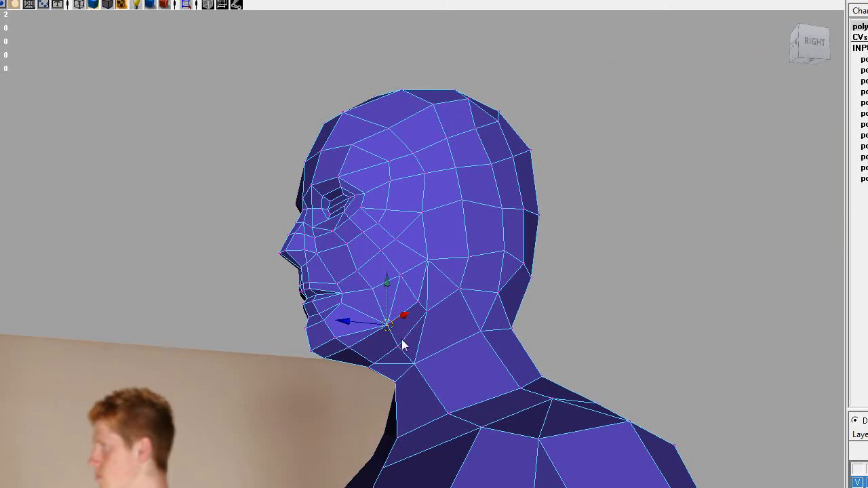
pyautogui.hotkey('ctrl', 'z')
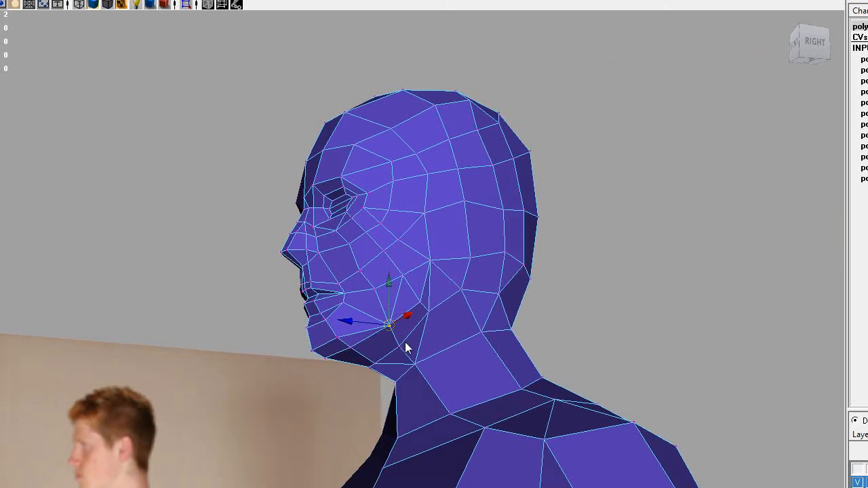
pyautogui.keyDown('alt'); pyautogui.moveTo(405, 341); pyautogui.dragTo(426, 342); pyautogui.keyUp('alt')
pyautogui.keyDown('shift'); pyautogui.moveTo(413, 296); pyautogui.dragTo(487, 290, button='right'); pyautogui.keyUp('shift')
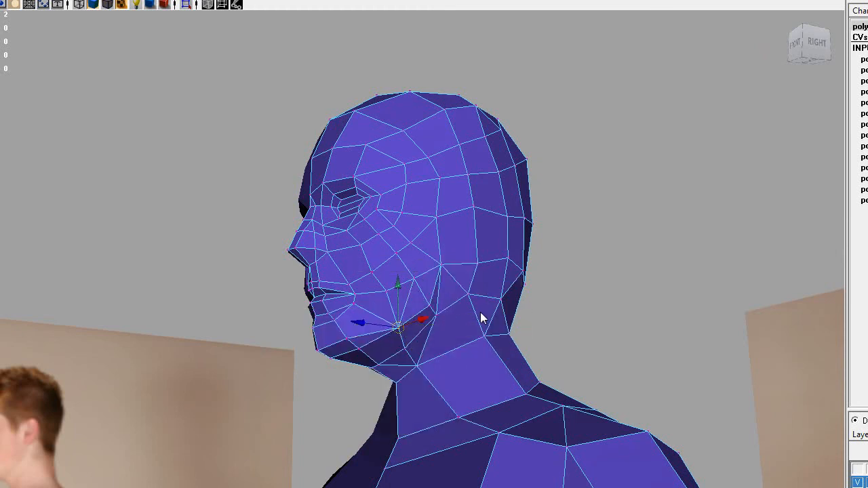
# Delete the diagonal cheek edge running up from the merged jawline vertex toward the ear.
pyautogui.keyDown('alt'); pyautogui.moveTo(404, 333); pyautogui.dragTo(404, 308); pyautogui.keyUp('alt')
pyautogui.keyDown('alt'); pyautogui.moveTo(404, 309); pyautogui.dragTo(428, 294, button='middle'); pyautogui.keyUp('alt')
pyautogui.scroll(4, 428, 294)
pyautogui.click(446, 296)
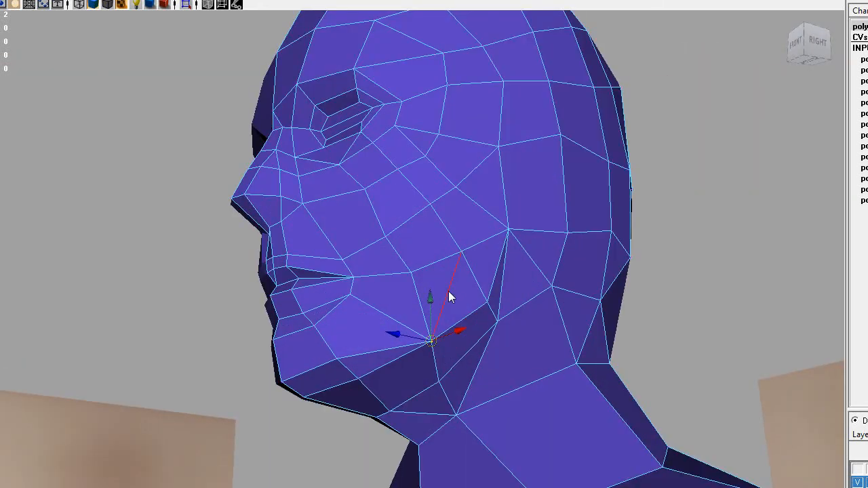
pyautogui.press('Delete')
# Snap the vertex under the jaw onto the neighbouring under-chin vertex beside the neck and merge them.
pyautogui.keyDown('alt'); pyautogui.moveTo(512, 330); pyautogui.dragTo(441, 385); pyautogui.keyUp('alt')
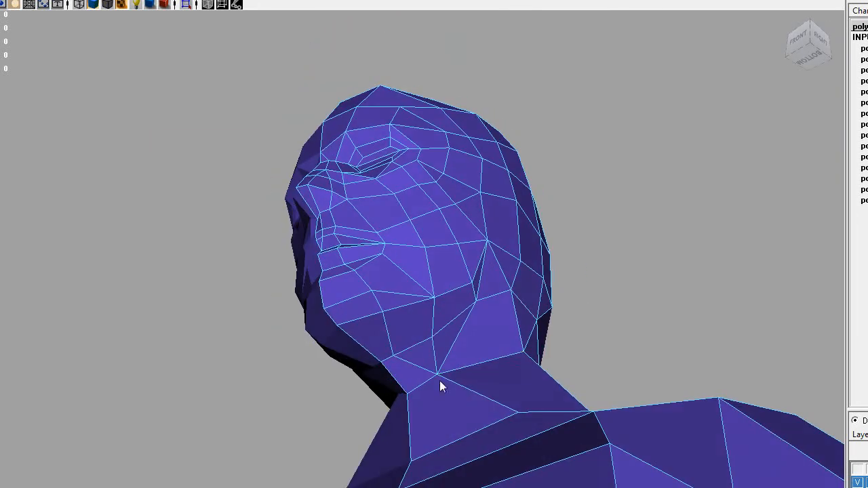
pyautogui.click(396, 355)
pyautogui.press('w')
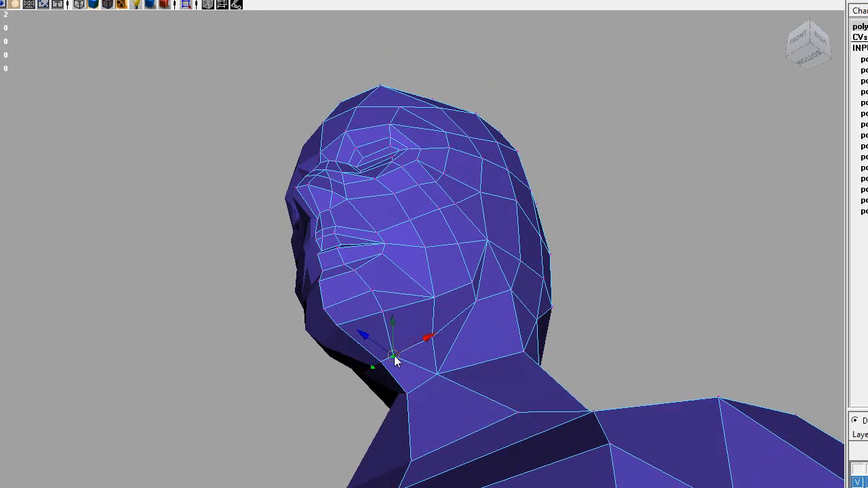
pyautogui.keyDown('alt'); pyautogui.moveTo(452, 358); pyautogui.dragTo(388, 357); pyautogui.keyUp('alt')
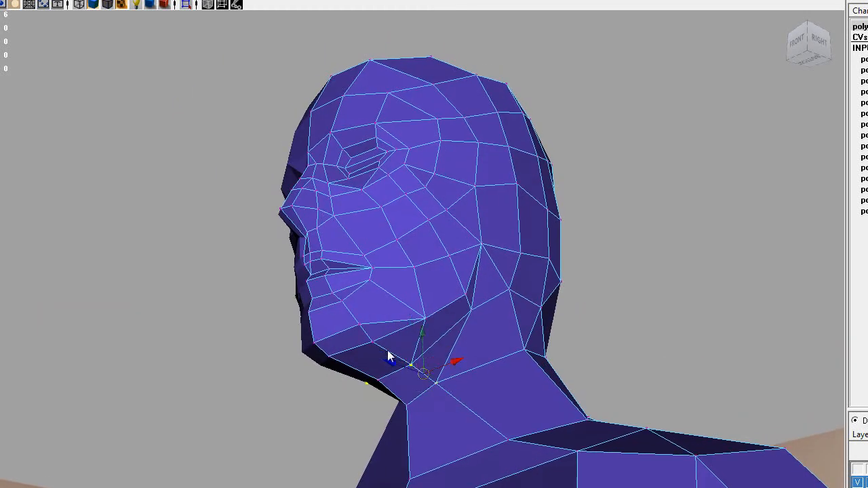
pyautogui.keyDown('shift'); pyautogui.moveTo(413, 361); pyautogui.dragTo(625, 317, button='right'); pyautogui.keyUp('shift')
pyautogui.click(624, 318)
# Examine the jaw corner and the head's edge flow from several angles, and the whole body beside the reference photos.
pyautogui.keyDown('alt'); pyautogui.moveTo(483, 312); pyautogui.dragTo(420, 302); pyautogui.keyUp('alt')
pyautogui.click(420, 300)
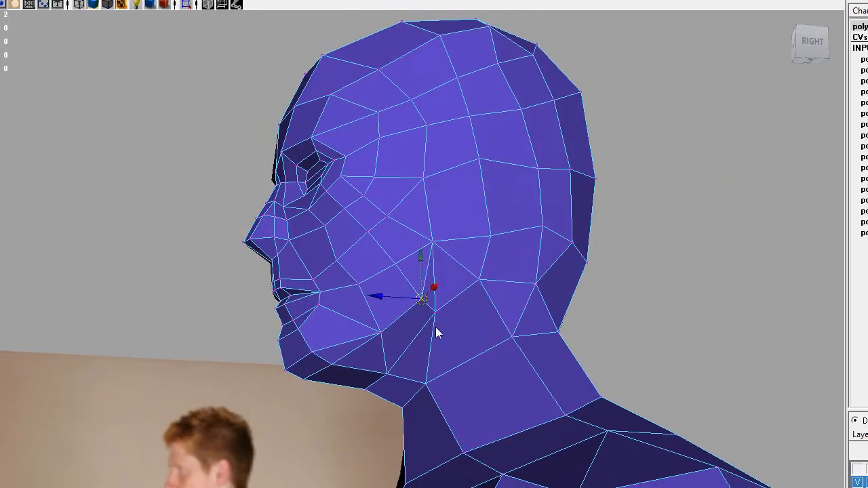
pyautogui.moveTo(442, 351)
pyautogui.keyDown('alt'); pyautogui.mouseDown()
pyautogui.moveTo(535, 364)
pyautogui.moveTo(461, 383)
pyautogui.moveTo(291, 377)
pyautogui.moveTo(361, 401)
pyautogui.moveTo(438, 394)
pyautogui.moveTo(407, 341)
pyautogui.moveTo(434, 364)
pyautogui.moveTo(450, 356)
pyautogui.moveTo(358, 371)
pyautogui.moveTo(418, 370)
pyautogui.moveTo(427, 330)
pyautogui.moveTo(429, 357)
pyautogui.mouseUp(); pyautogui.keyUp('alt')
pyautogui.keyDown('alt'); pyautogui.moveTo(368, 274); pyautogui.dragTo(416, 333); pyautogui.keyUp('alt')
pyautogui.keyDown('alt'); pyautogui.moveTo(417, 332); pyautogui.dragTo(486, 310, button='right'); pyautogui.keyUp('alt')
pyautogui.keyDown('alt'); pyautogui.moveTo(486, 309); pyautogui.dragTo(438, 308); pyautogui.keyUp('alt')
pyautogui.keyDown('alt'); pyautogui.moveTo(452, 257); pyautogui.dragTo(449, 163); pyautogui.keyUp('alt')
pyautogui.keyDown('alt'); pyautogui.moveTo(620, 314); pyautogui.dragTo(497, 168); pyautogui.keyUp('alt')
pyautogui.keyDown('alt'); pyautogui.moveTo(399, 332); pyautogui.dragTo(559, 330); pyautogui.keyUp('alt')
pyautogui.keyDown('alt'); pyautogui.moveTo(560, 329); pyautogui.dragTo(465, 412, button='right'); pyautogui.keyUp('alt')
pyautogui.keyDown('alt'); pyautogui.moveTo(465, 412); pyautogui.dragTo(412, 296, button='middle'); pyautogui.keyUp('alt')
# Deselect the mesh and compare the shaded body's proportions with the reference photos.
pyautogui.click(412, 296)
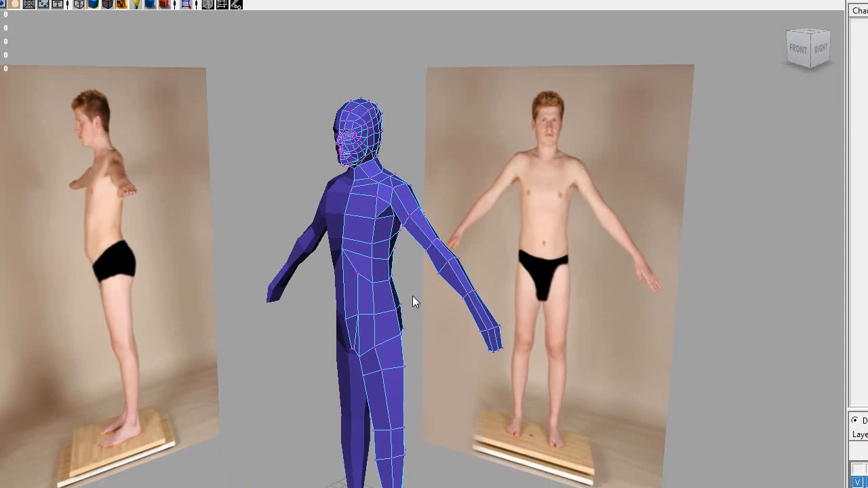
pyautogui.click(309, 200)
pyautogui.keyDown('alt'); pyautogui.moveTo(309, 200); pyautogui.dragTo(366, 303); pyautogui.keyUp('alt')
pyautogui.keyDown('alt'); pyautogui.moveTo(365, 304); pyautogui.dragTo(473, 346, button='middle'); pyautogui.keyUp('alt')
pyautogui.keyDown('alt'); pyautogui.moveTo(474, 346); pyautogui.dragTo(480, 338, button='right'); pyautogui.keyUp('alt')
pyautogui.scroll(-5, 480, 336)
pyautogui.keyDown('alt'); pyautogui.moveTo(537, 289); pyautogui.dragTo(522, 363, button='middle'); pyautogui.keyUp('alt')
pyautogui.keyDown('alt'); pyautogui.moveTo(522, 362); pyautogui.dragTo(466, 347); pyautogui.keyUp('alt')
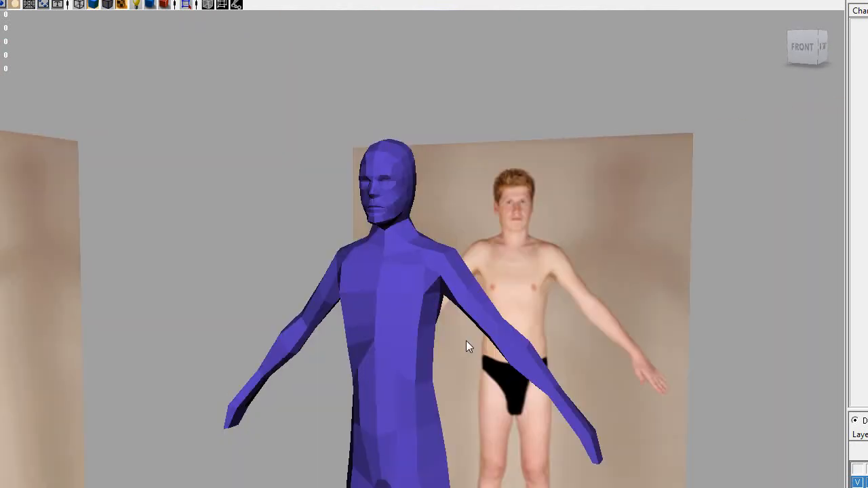
pyautogui.keyDown('alt'); pyautogui.moveTo(440, 401); pyautogui.dragTo(446, 270, button='middle'); pyautogui.keyUp('alt')
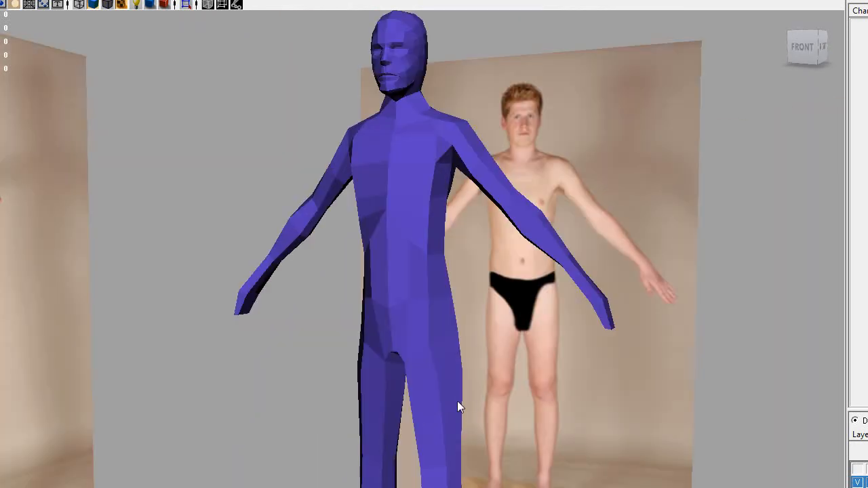
pyautogui.scroll(-3, 407, 352)
# Select the body mesh and inspect the edge flow along its side, shoulder and back.
pyautogui.click(404, 342)
pyautogui.keyDown('alt'); pyautogui.moveTo(591, 403); pyautogui.dragTo(351, 409); pyautogui.keyUp('alt')
pyautogui.keyDown('alt'); pyautogui.moveTo(410, 442); pyautogui.dragTo(472, 351); pyautogui.keyUp('alt')
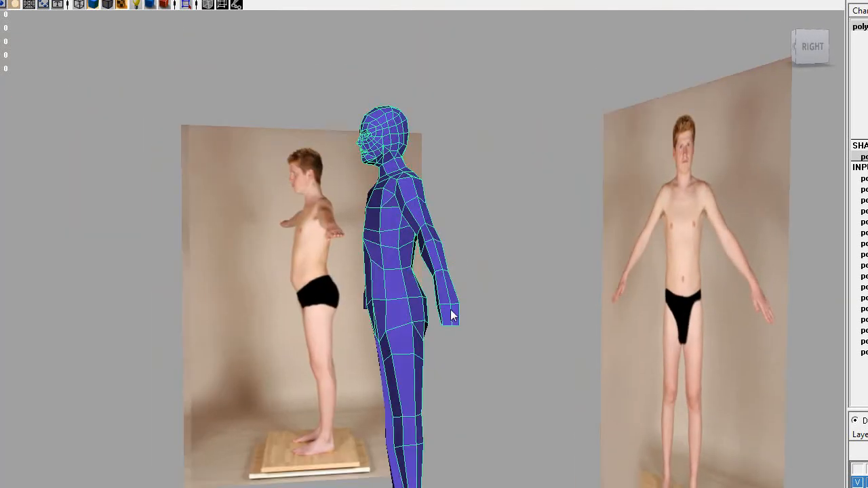
pyautogui.keyDown('alt'); pyautogui.moveTo(411, 262); pyautogui.dragTo(426, 339, button='middle'); pyautogui.keyUp('alt')
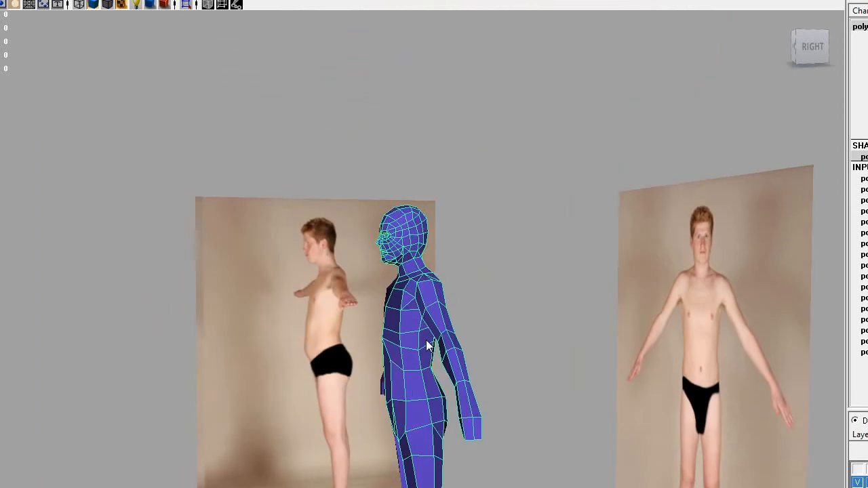
pyautogui.keyDown('alt'); pyautogui.moveTo(426, 340); pyautogui.dragTo(495, 364, button='right'); pyautogui.keyUp('alt')
pyautogui.keyDown('alt'); pyautogui.moveTo(495, 364); pyautogui.dragTo(458, 314); pyautogui.keyUp('alt')
pyautogui.keyDown('alt'); pyautogui.moveTo(459, 315); pyautogui.dragTo(493, 373, button='right'); pyautogui.keyUp('alt')
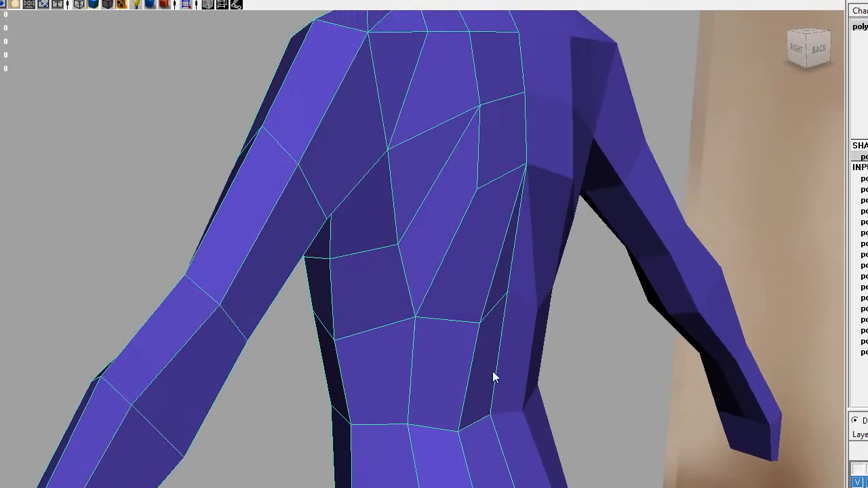
pyautogui.keyDown('alt'); pyautogui.moveTo(494, 373); pyautogui.dragTo(463, 385, button='middle'); pyautogui.keyUp('alt')
pyautogui.keyDown('alt'); pyautogui.moveTo(463, 384); pyautogui.dragTo(482, 362, button='right'); pyautogui.keyUp('alt')
pyautogui.keyDown('alt'); pyautogui.moveTo(481, 362); pyautogui.dragTo(528, 338); pyautogui.keyUp('alt')
pyautogui.keyDown('alt'); pyautogui.moveTo(527, 338); pyautogui.dragTo(549, 349, button='right'); pyautogui.keyUp('alt')
pyautogui.keyDown('alt'); pyautogui.moveTo(549, 349); pyautogui.dragTo(462, 331); pyautogui.keyUp('alt')
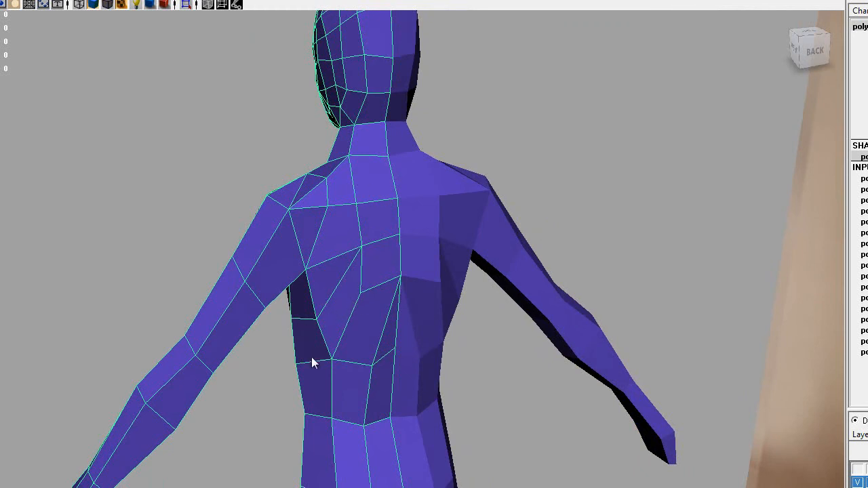
# Inspect the torso and arms from the front and side, and compare the full figure with the reference photos.
pyautogui.scroll(-3, 352, 326)
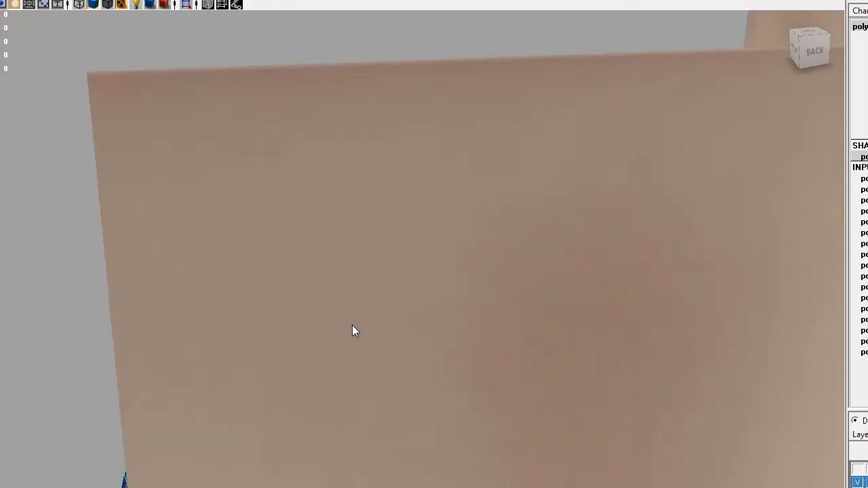
pyautogui.scroll(4, 352, 327)
pyautogui.keyDown('alt'); pyautogui.moveTo(294, 332); pyautogui.dragTo(564, 321); pyautogui.keyUp('alt')
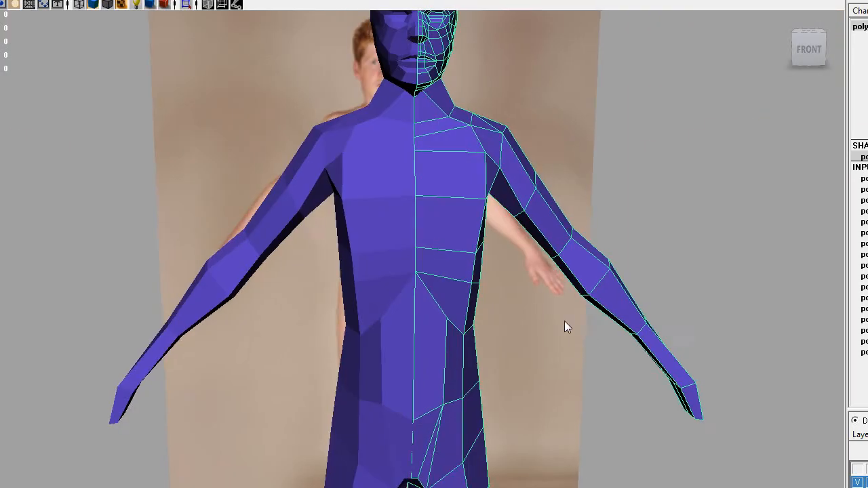
pyautogui.scroll(-2, 566, 397)
pyautogui.keyDown('alt'); pyautogui.moveTo(504, 293); pyautogui.dragTo(558, 296); pyautogui.keyUp('alt')
pyautogui.keyDown('alt'); pyautogui.moveTo(249, 314); pyautogui.dragTo(547, 330); pyautogui.keyUp('alt')
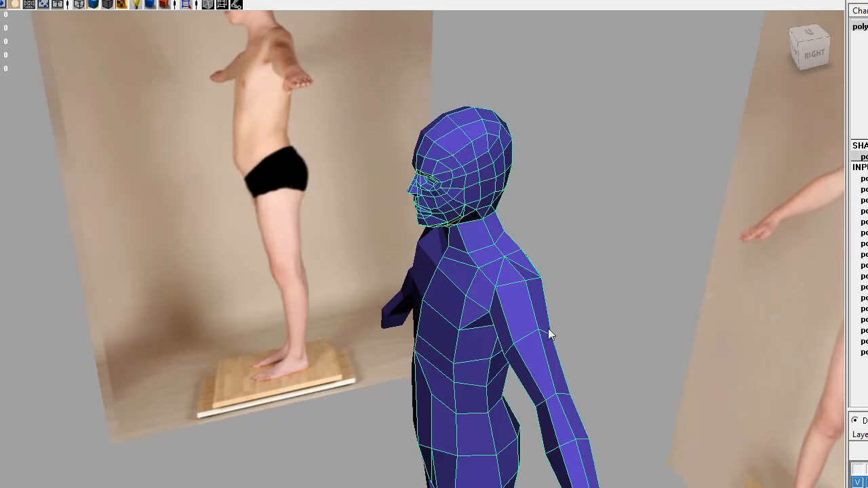
pyautogui.scroll(-5, 381, 384)
pyautogui.keyDown('alt'); pyautogui.moveTo(295, 422); pyautogui.dragTo(377, 390); pyautogui.keyUp('alt')
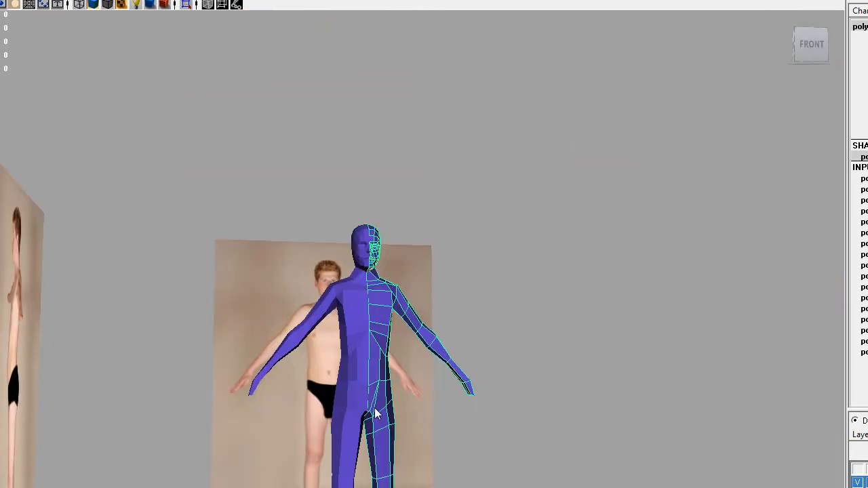
pyautogui.keyDown('alt'); pyautogui.moveTo(449, 384); pyautogui.dragTo(386, 400); pyautogui.keyUp('alt')
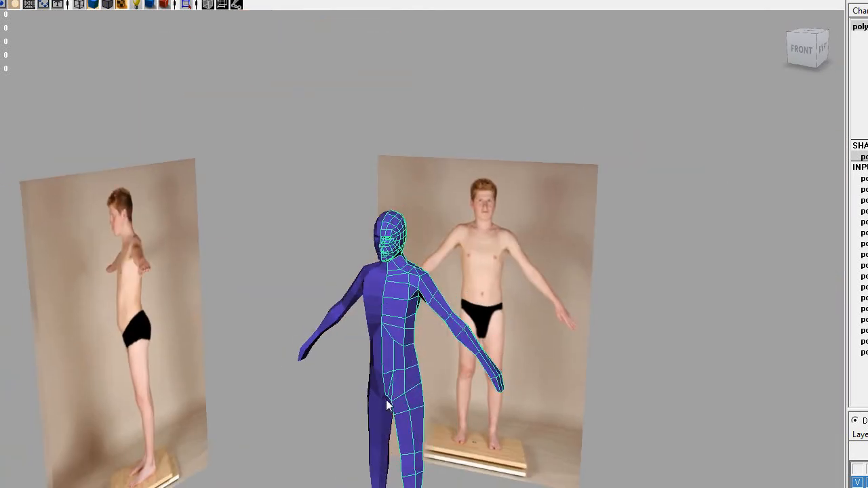